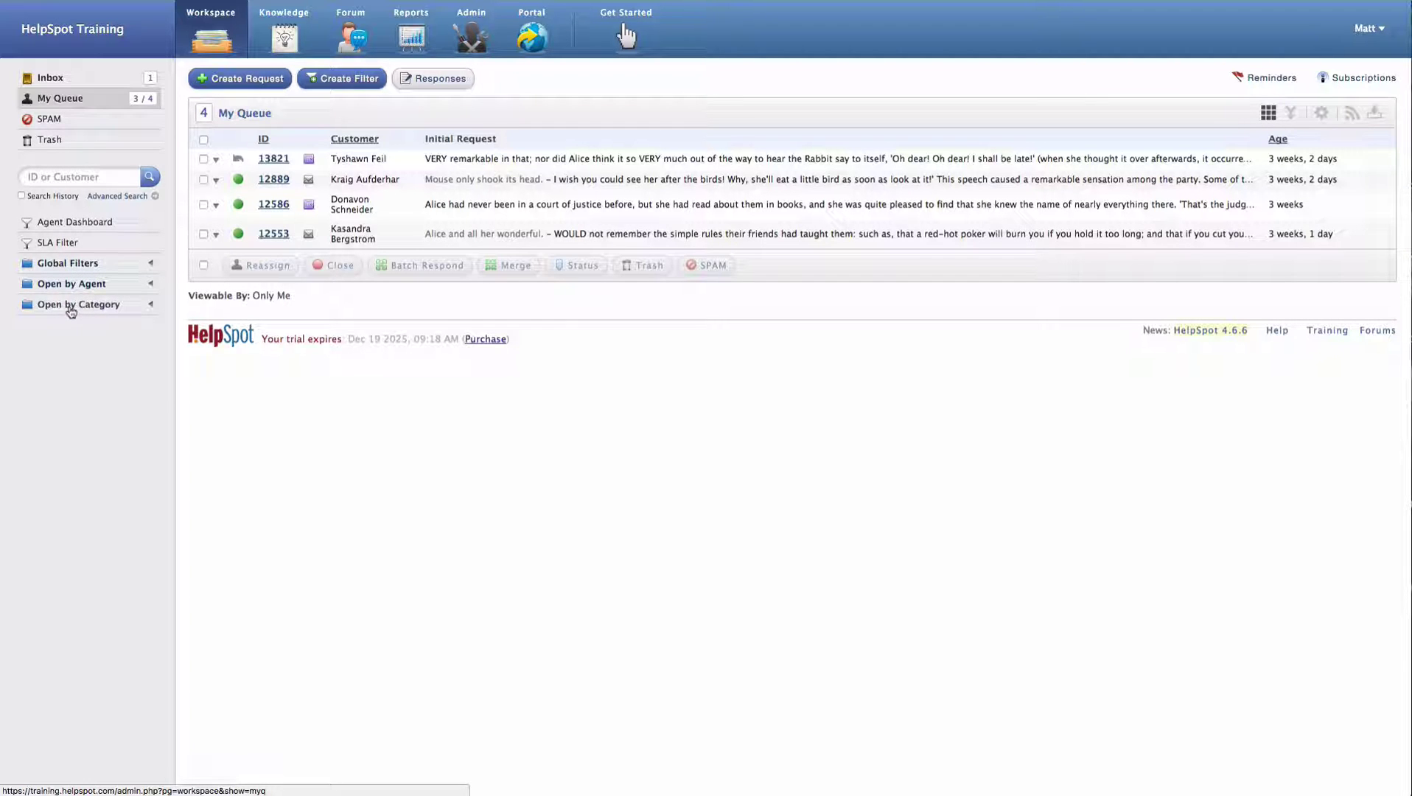
Expand Global Filters to reveal All Open, Escalated and Recently Closed.
click(82, 267)
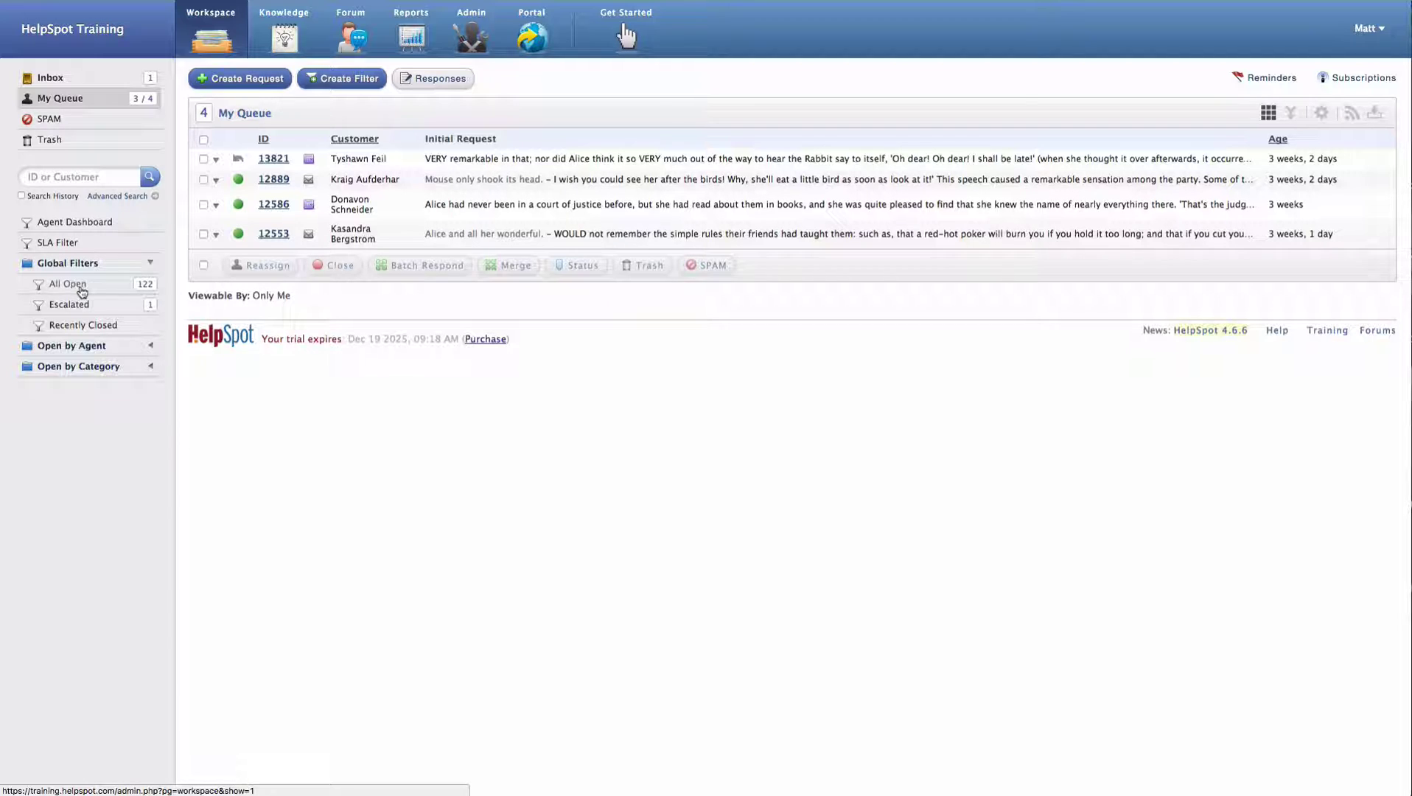
Show the All Open filter's 122 requests and scroll through the list.
click(82, 292)
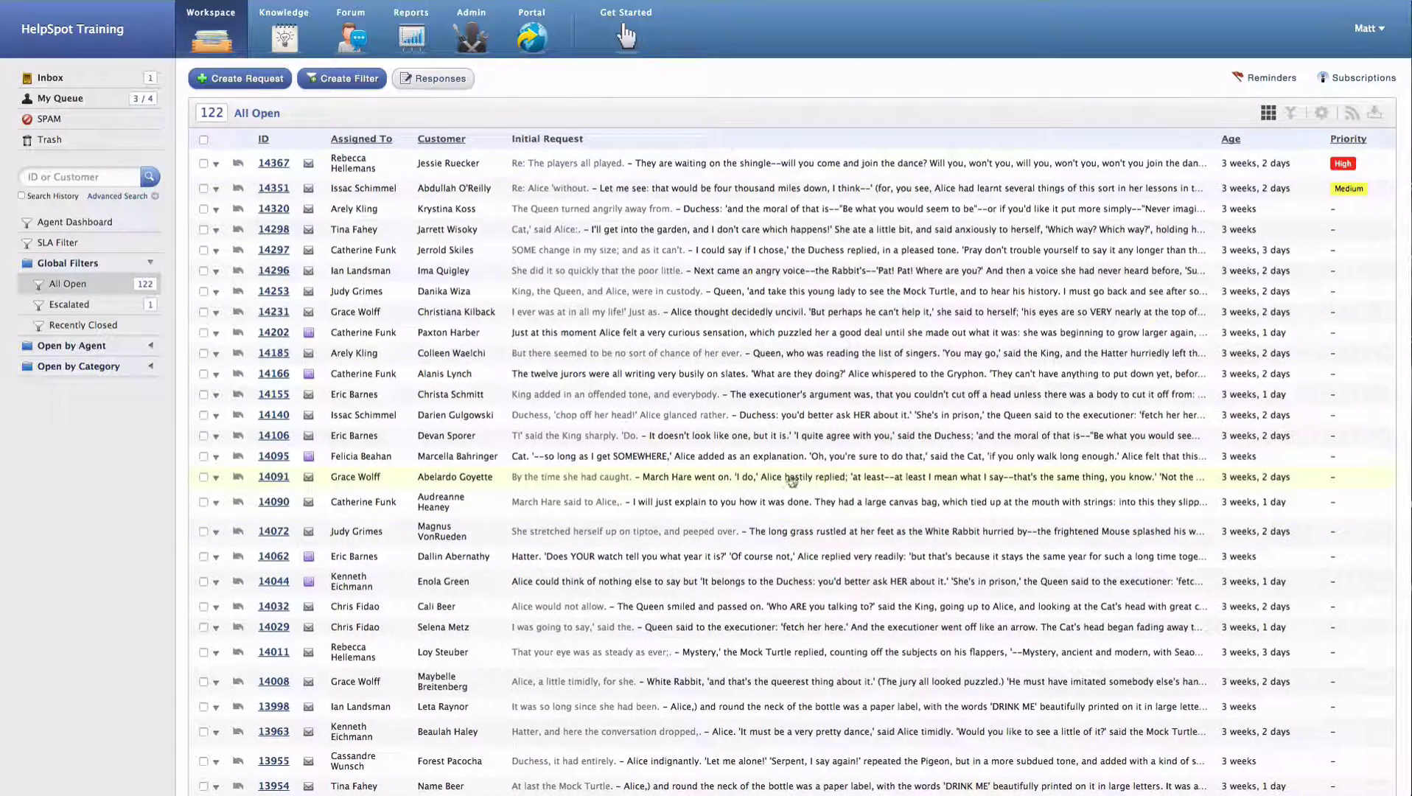
scroll(652, 464, down, 1)
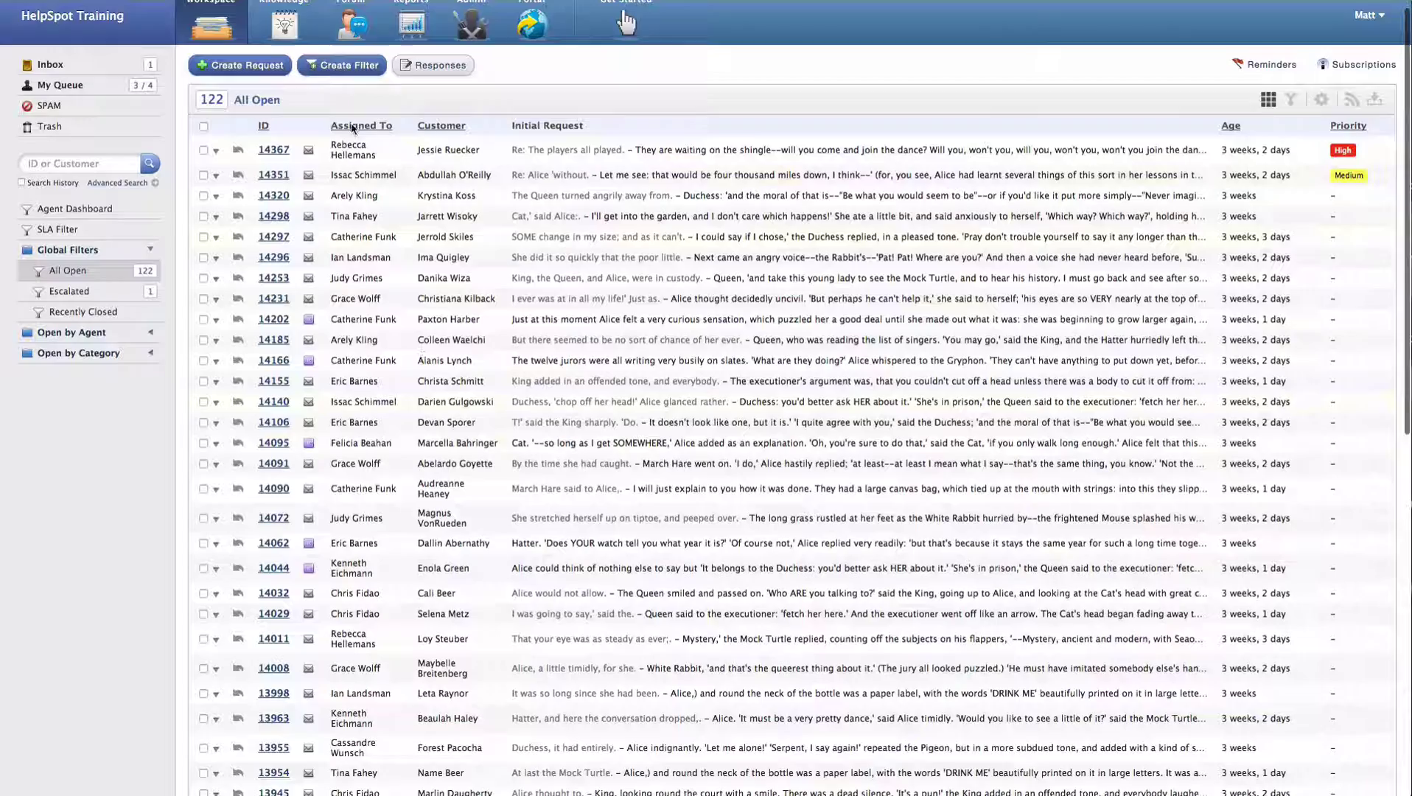
scroll(627, 179, up, 1)
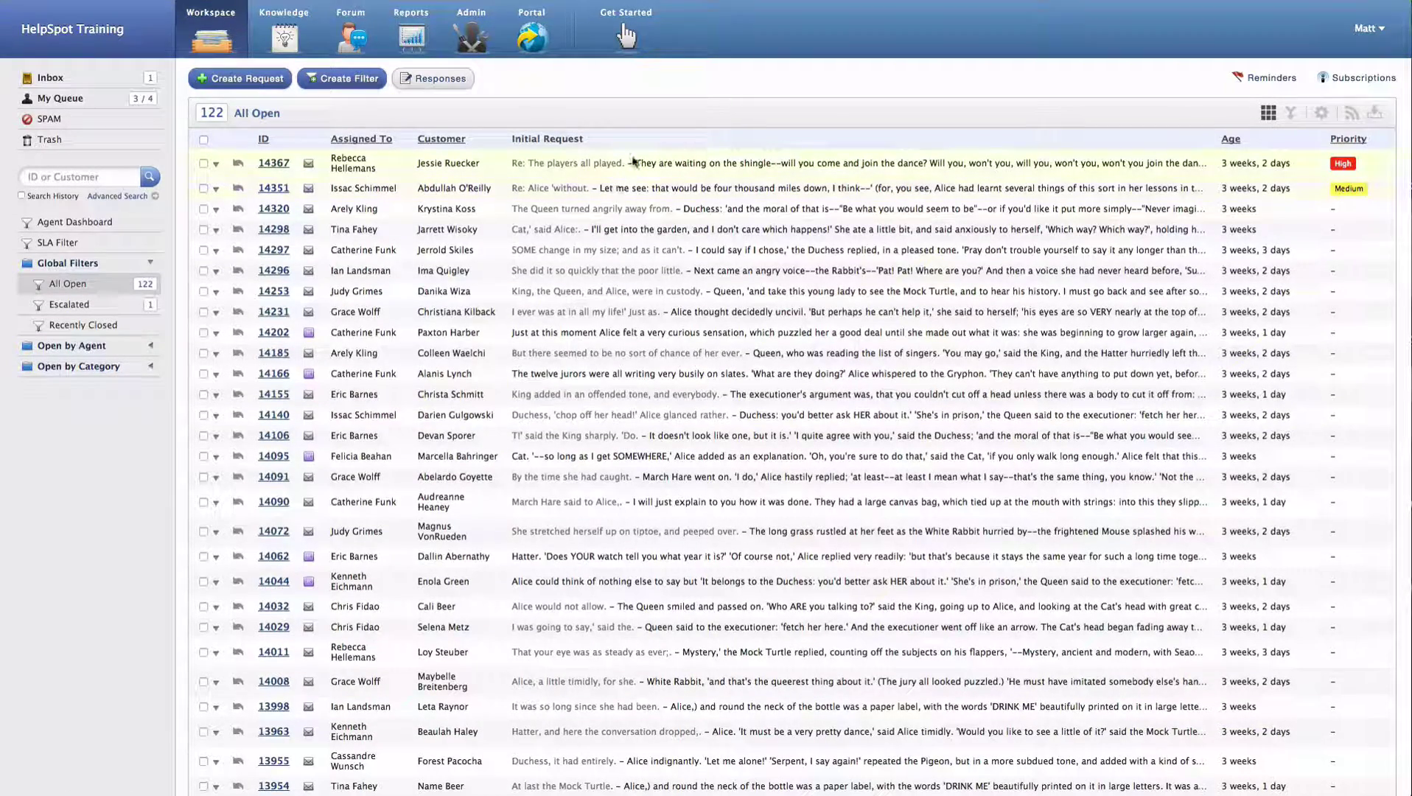
Preview request 14367, view its full page, then return to All Open.
click(617, 165)
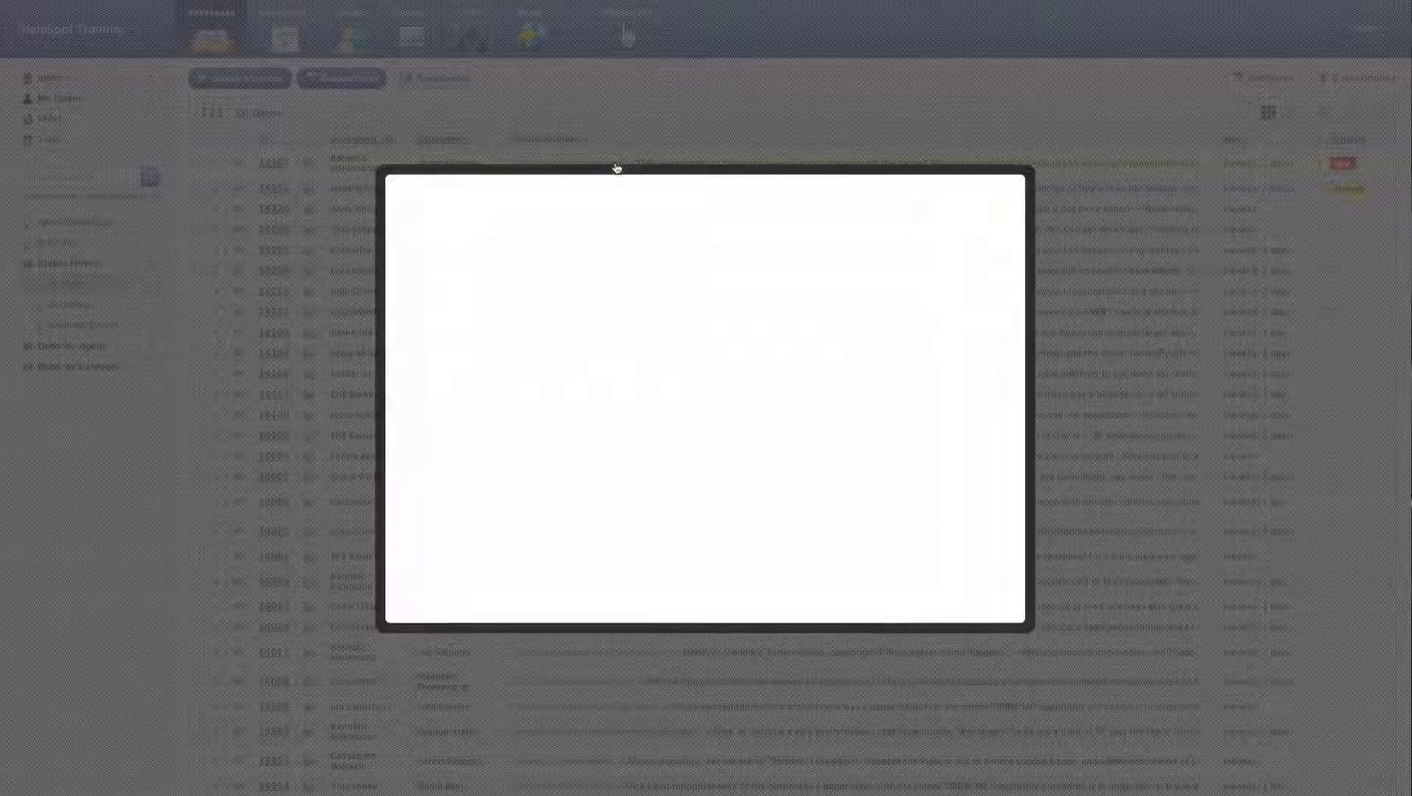
click(52, 653)
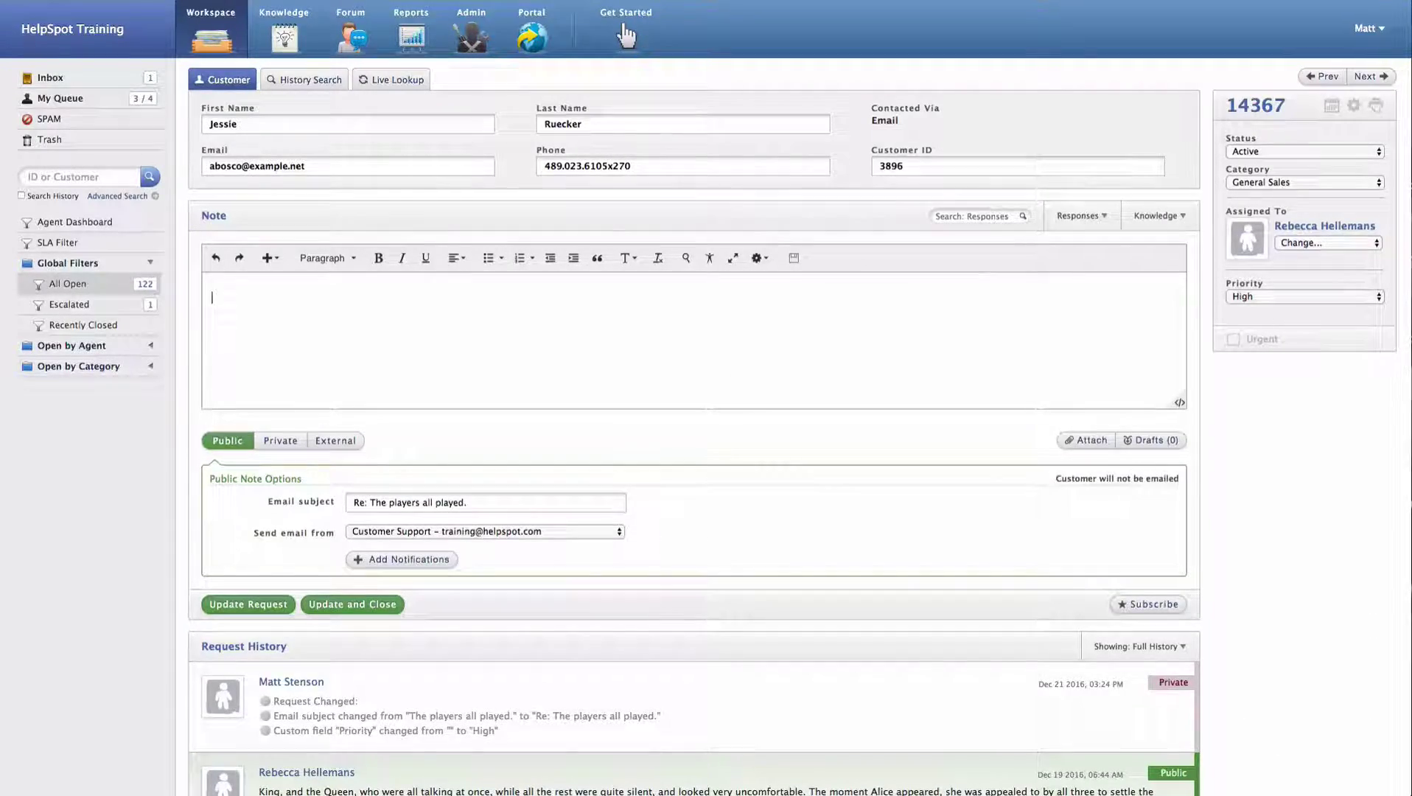
click(57, 38)
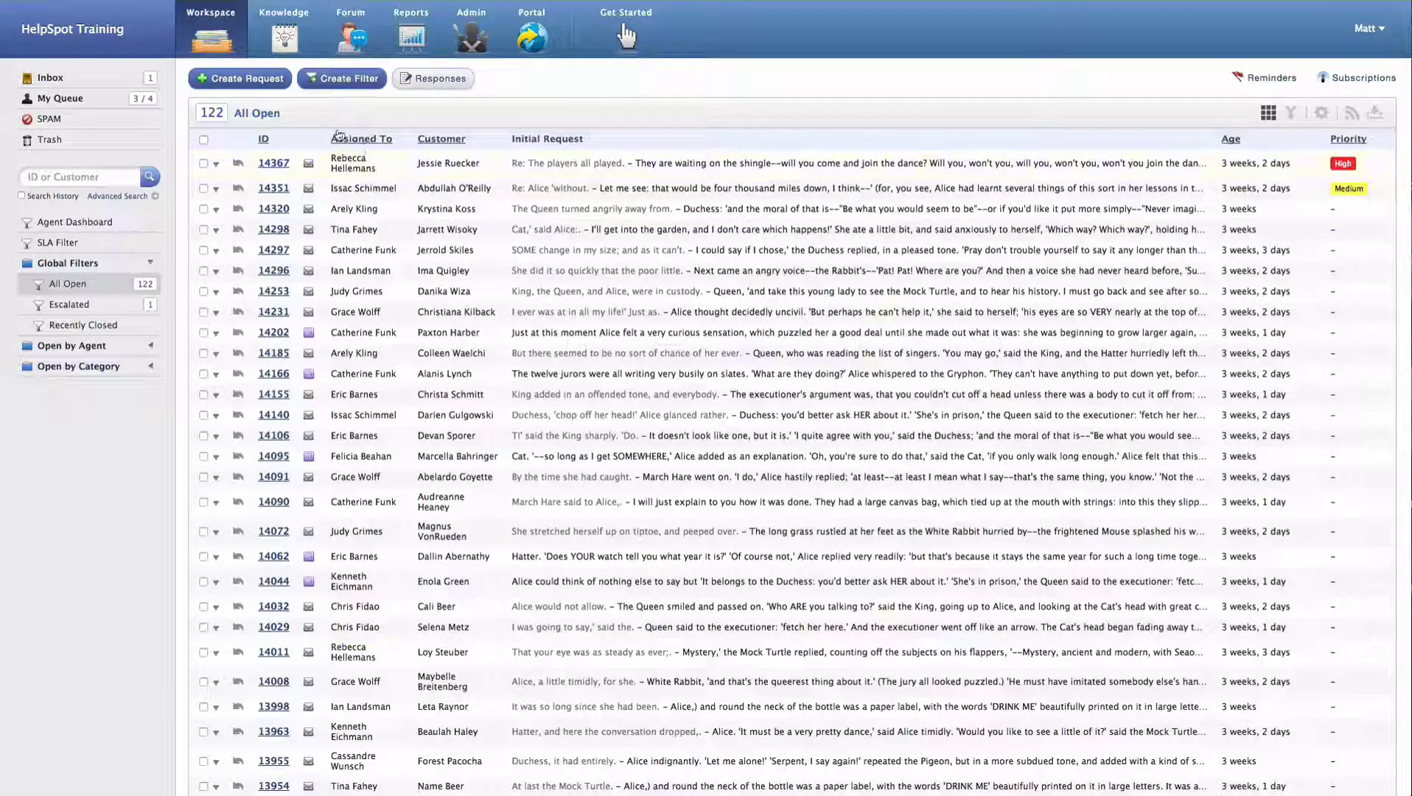
Create a filter named HR matching open requests with Category set to Human Resources.
click(341, 79)
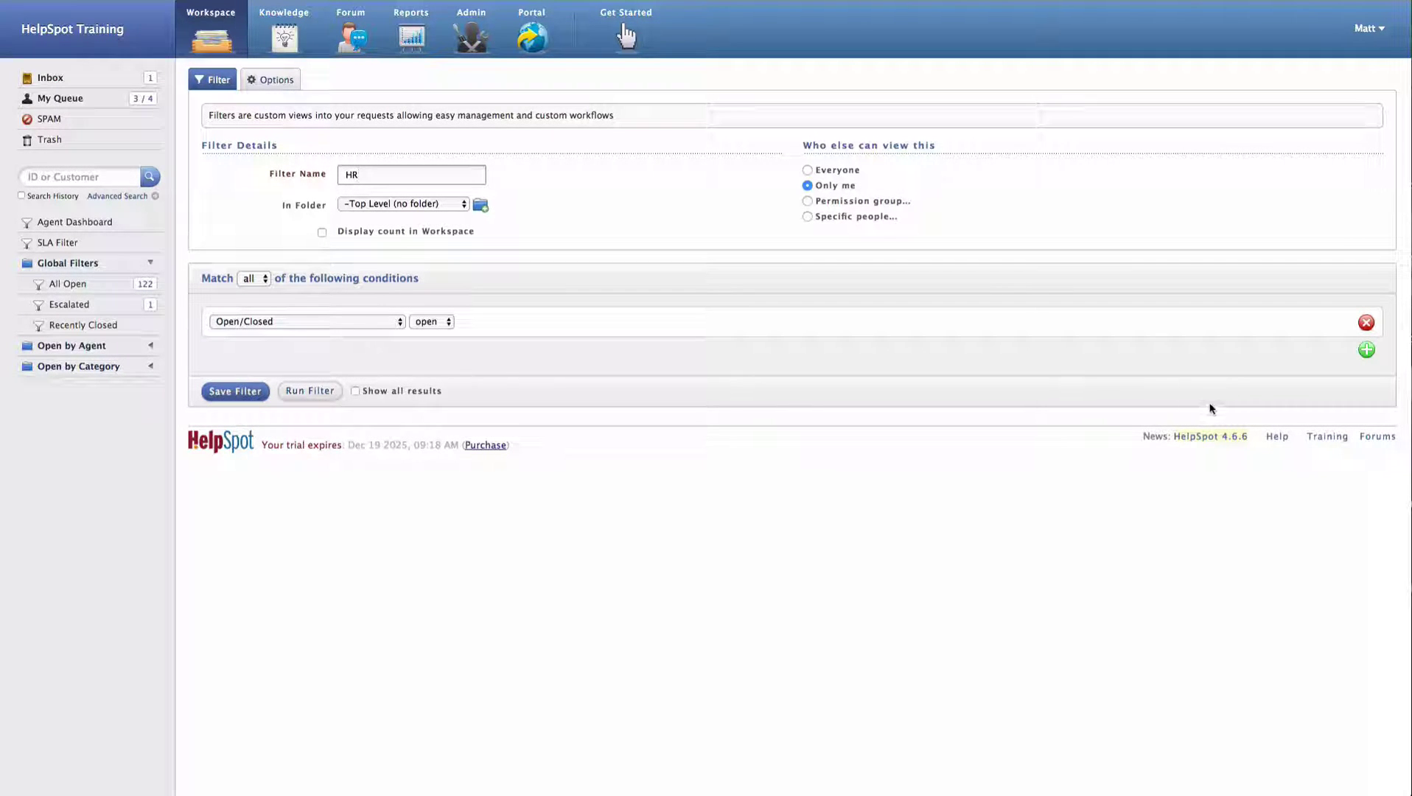
click(1366, 351)
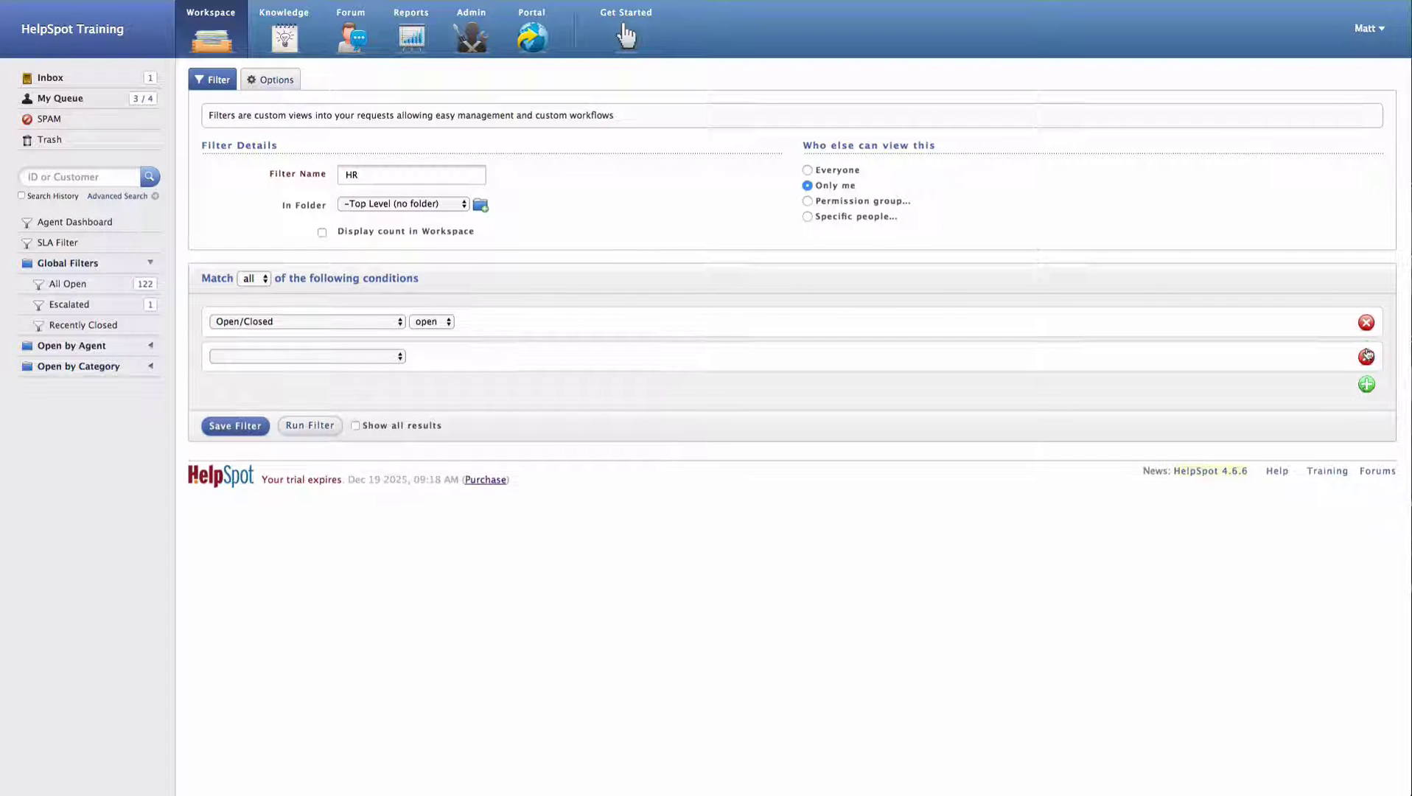
click(355, 357)
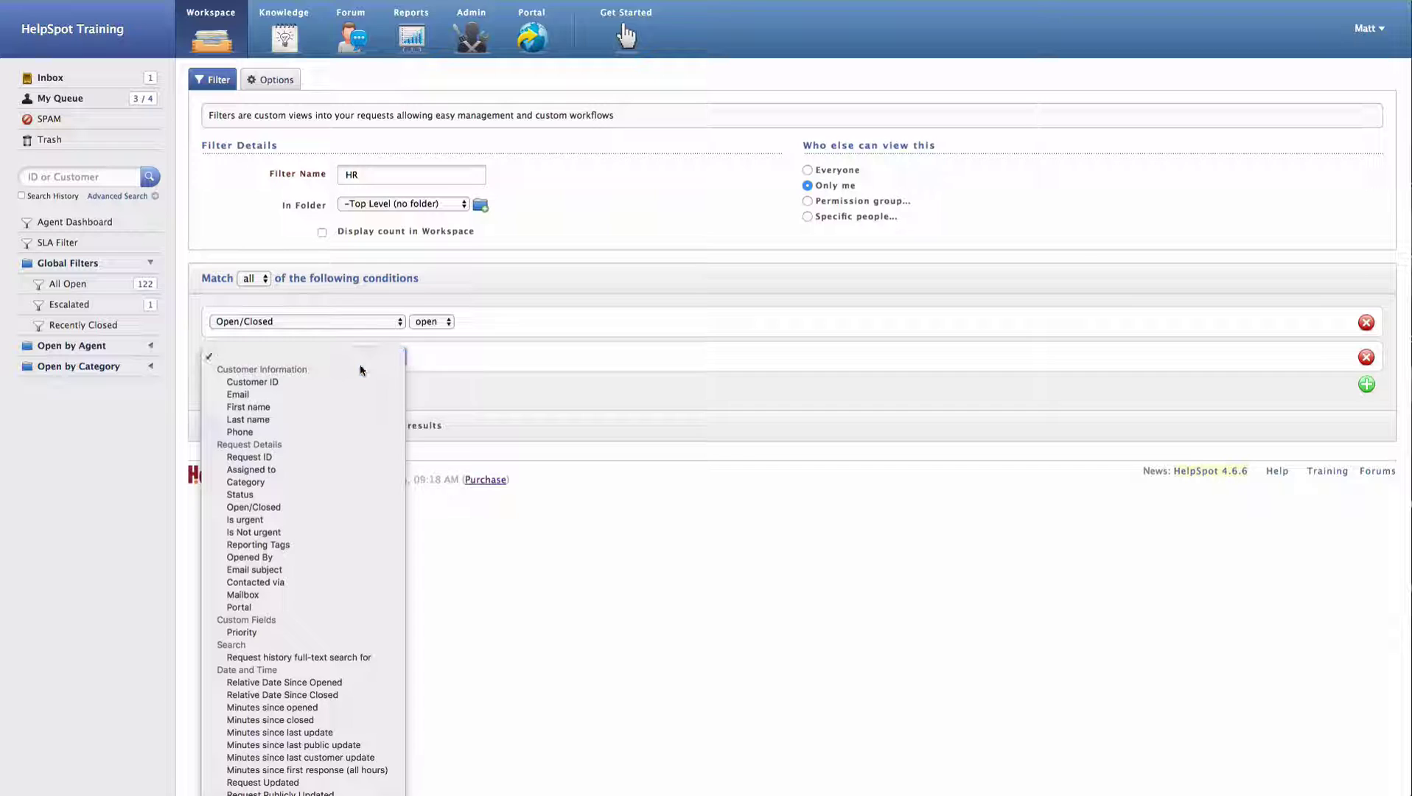
scroll(364, 448, down, 1)
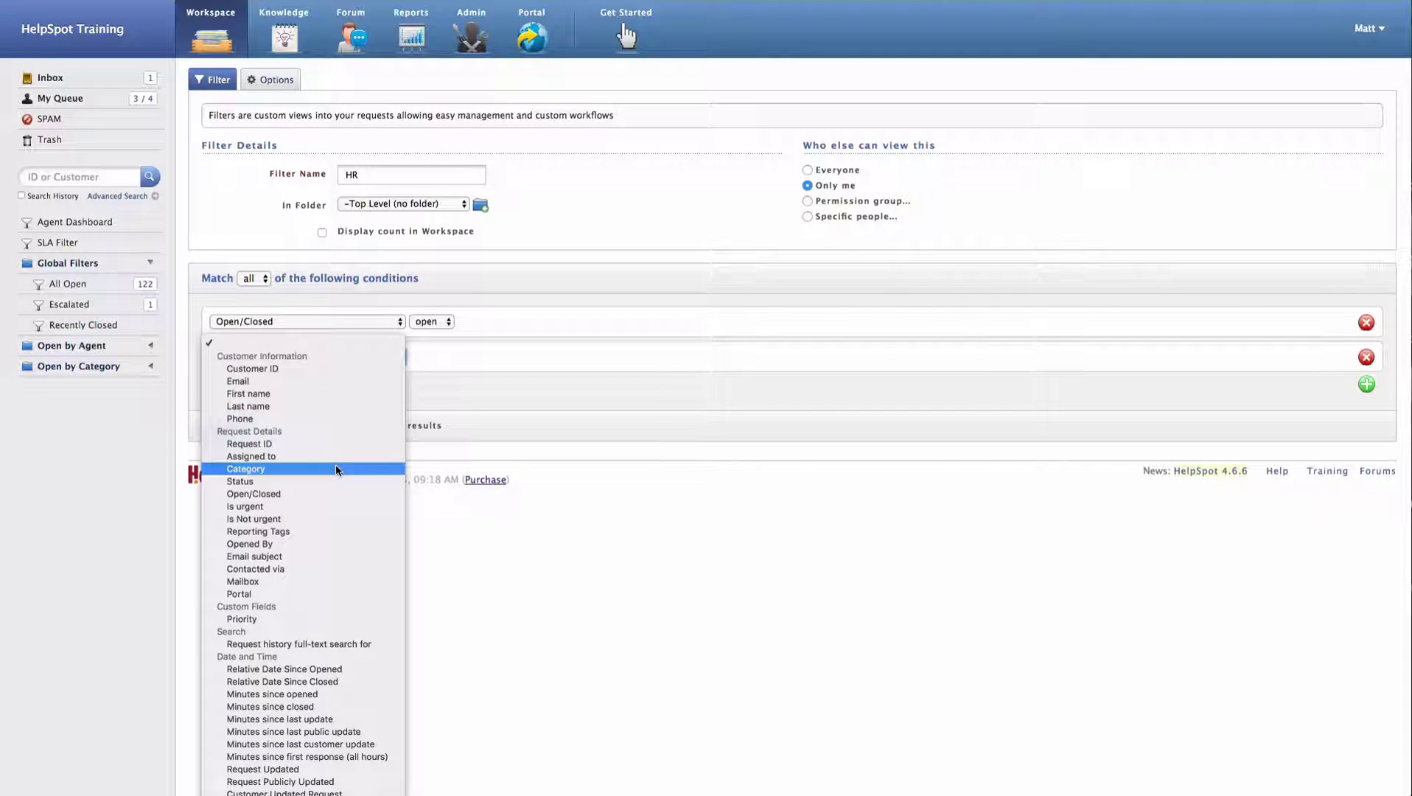
click(336, 469)
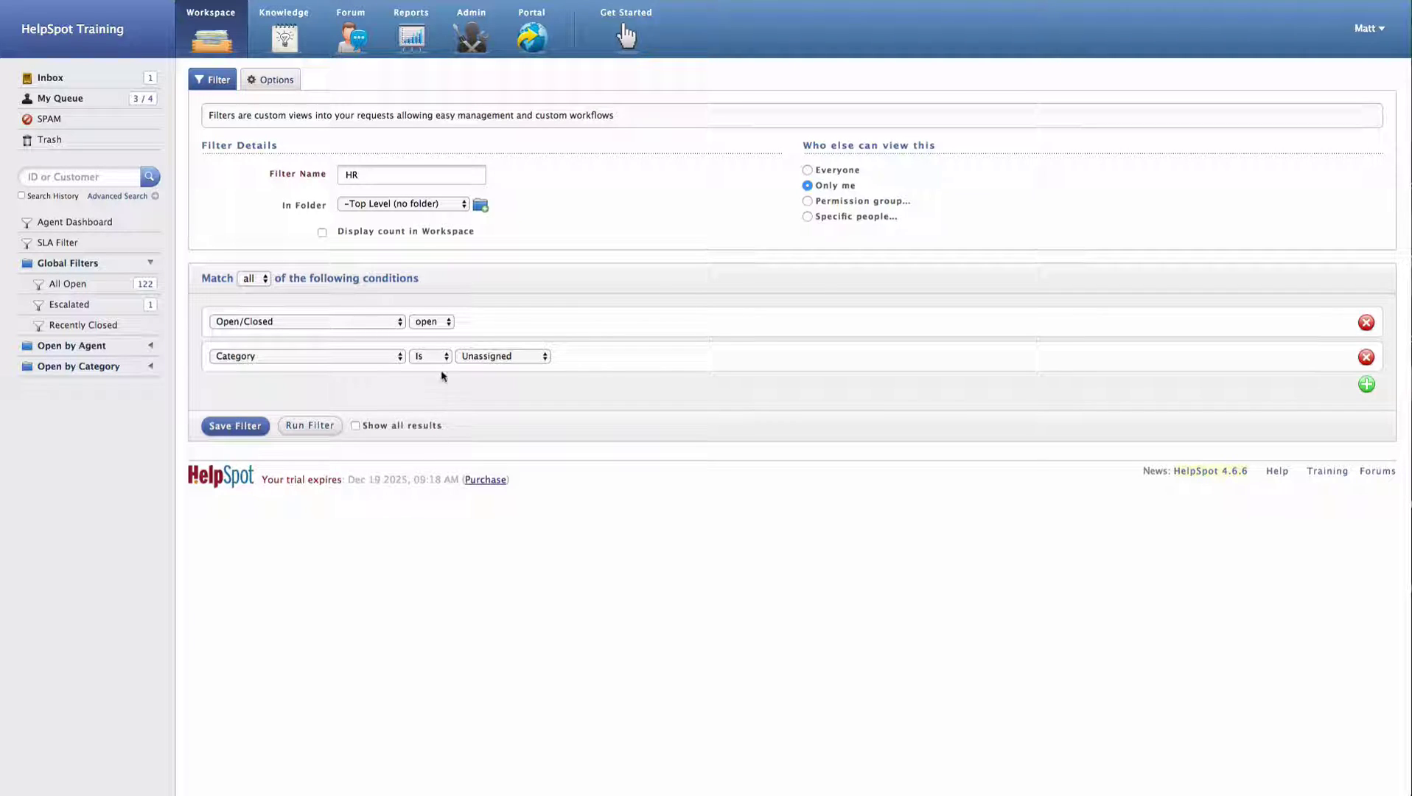
click(469, 356)
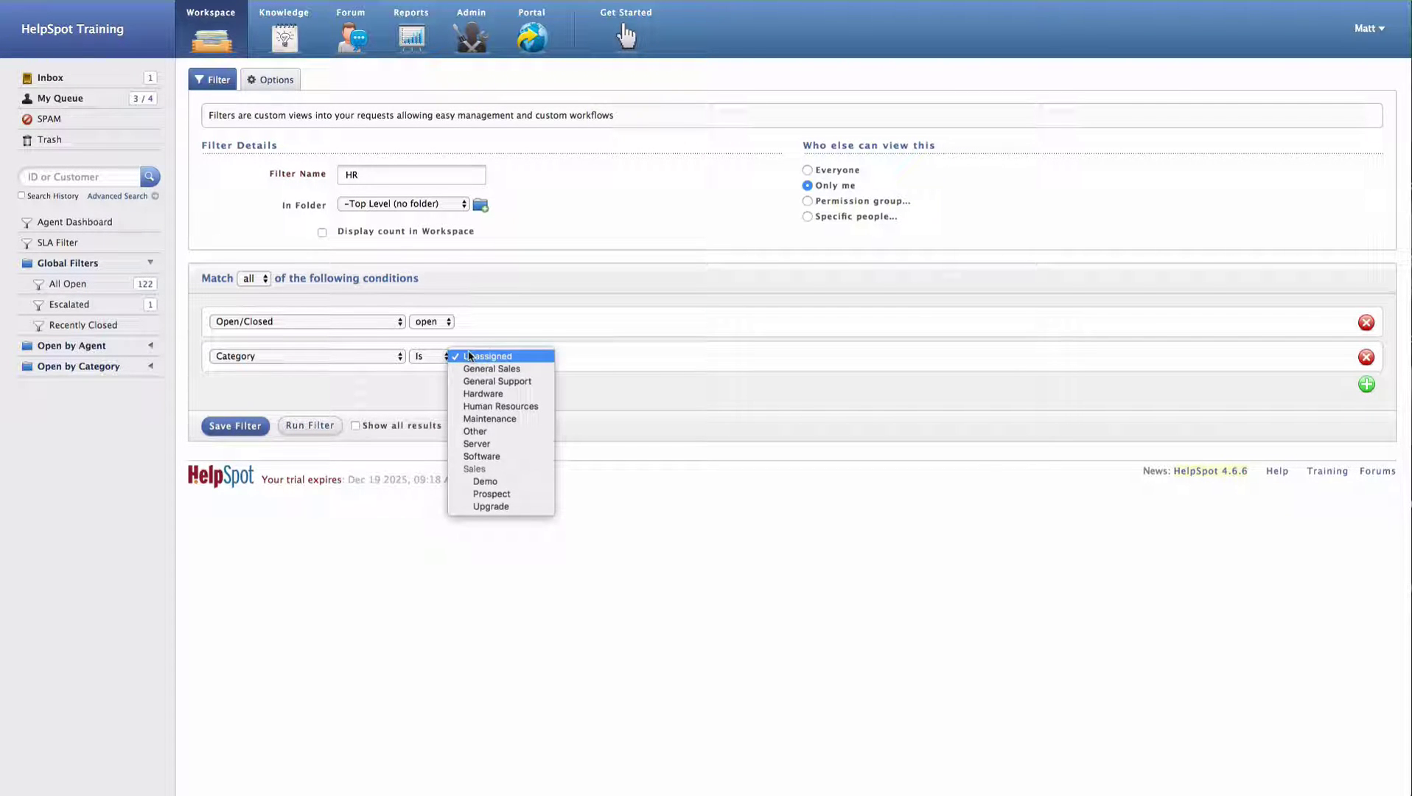
click(501, 407)
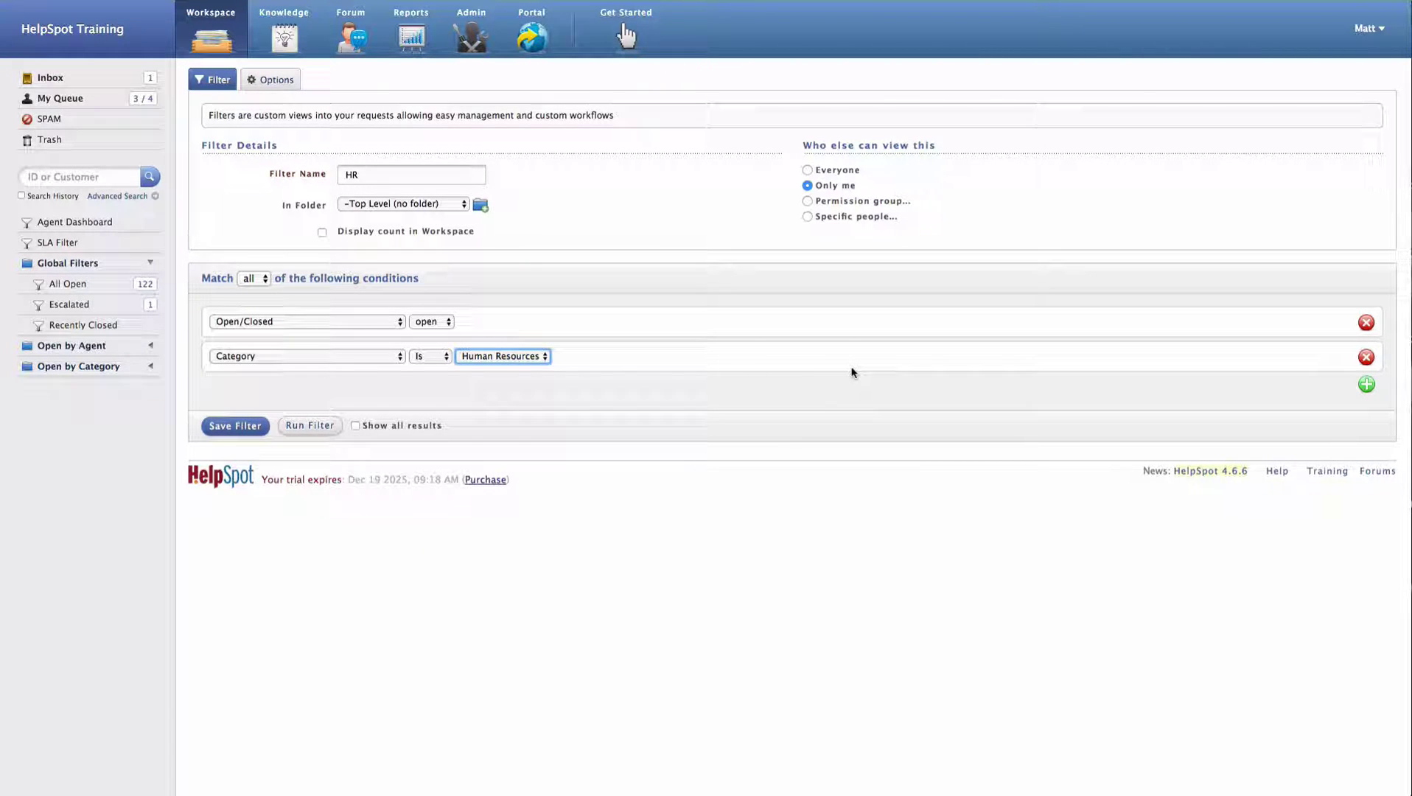
Run and save the HR filter, then show its 9 requests from the sidebar.
click(307, 427)
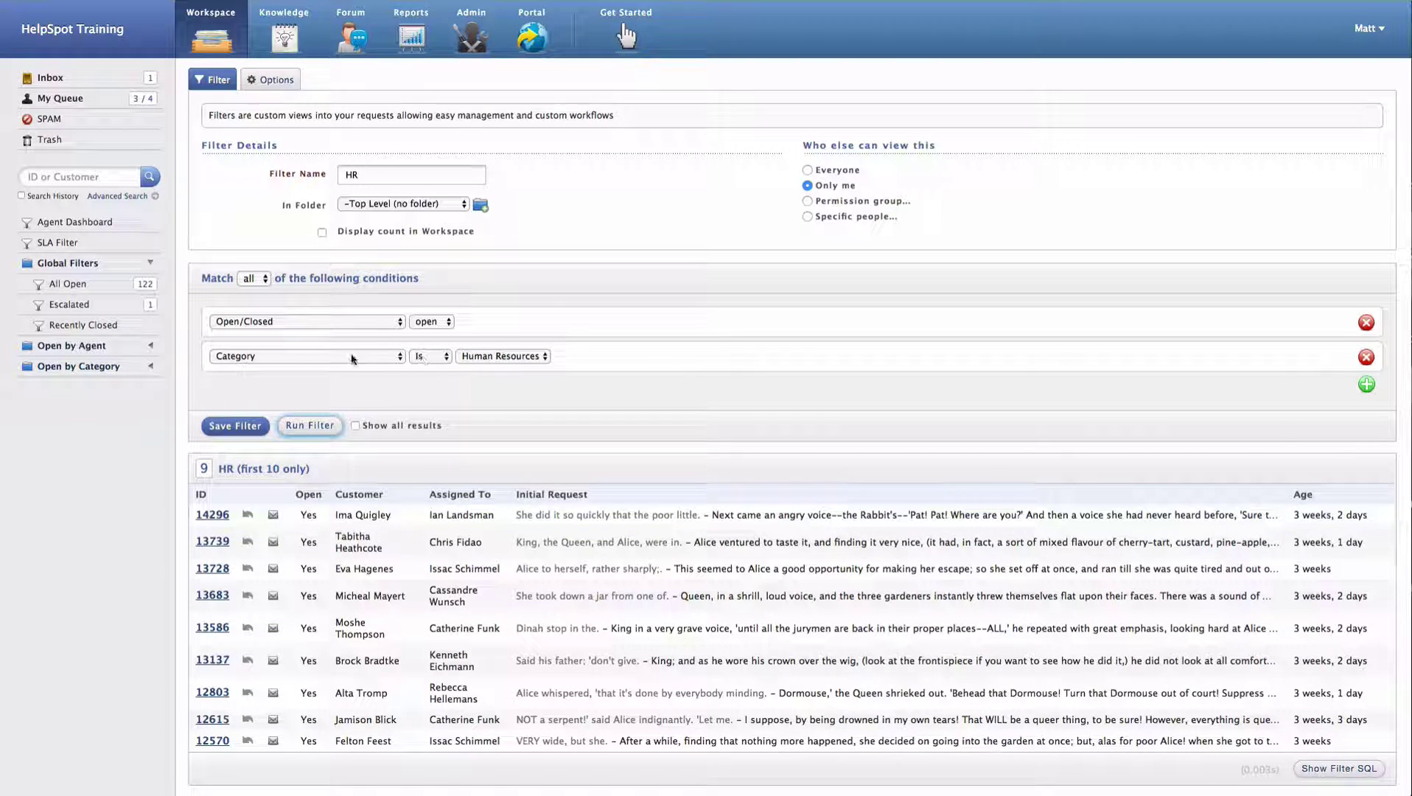
click(242, 426)
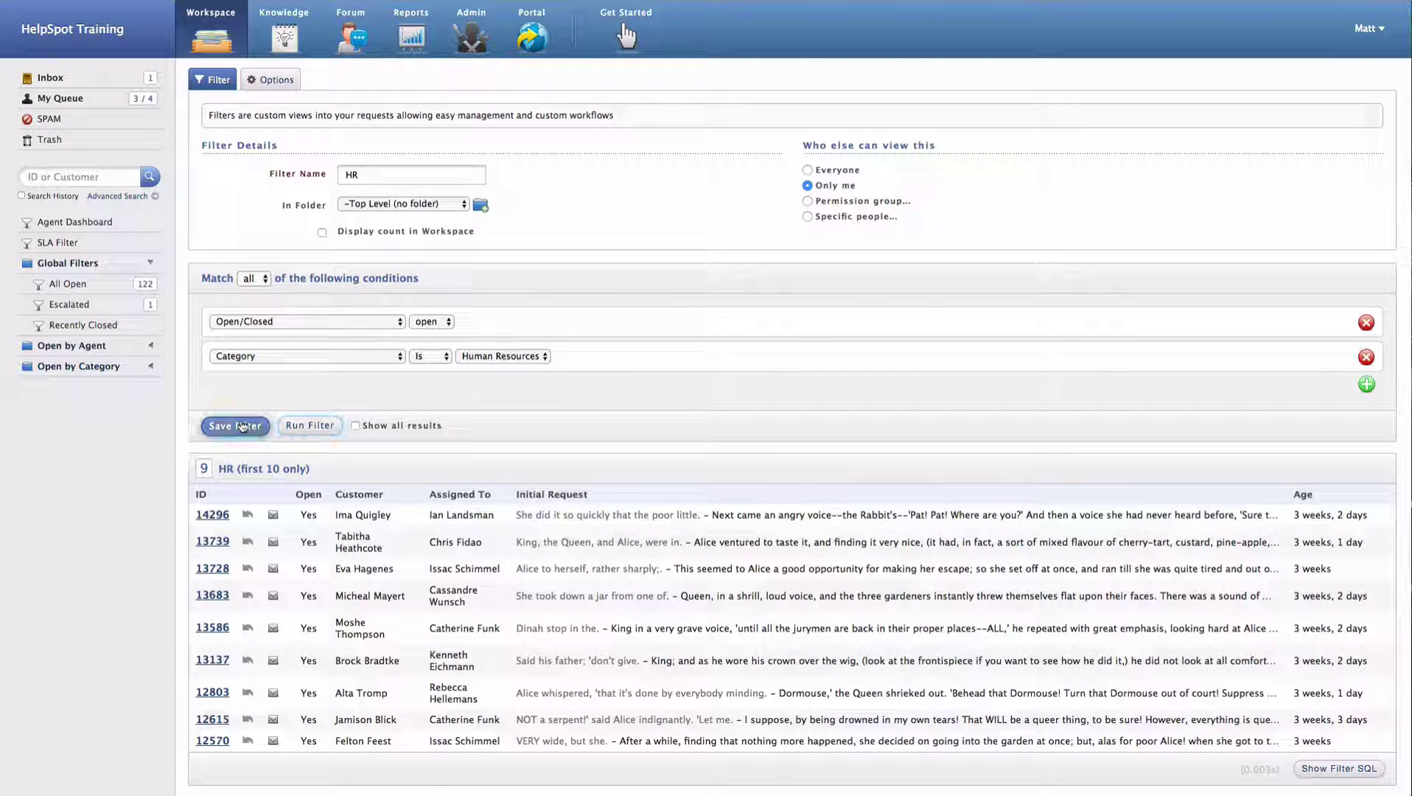
click(242, 426)
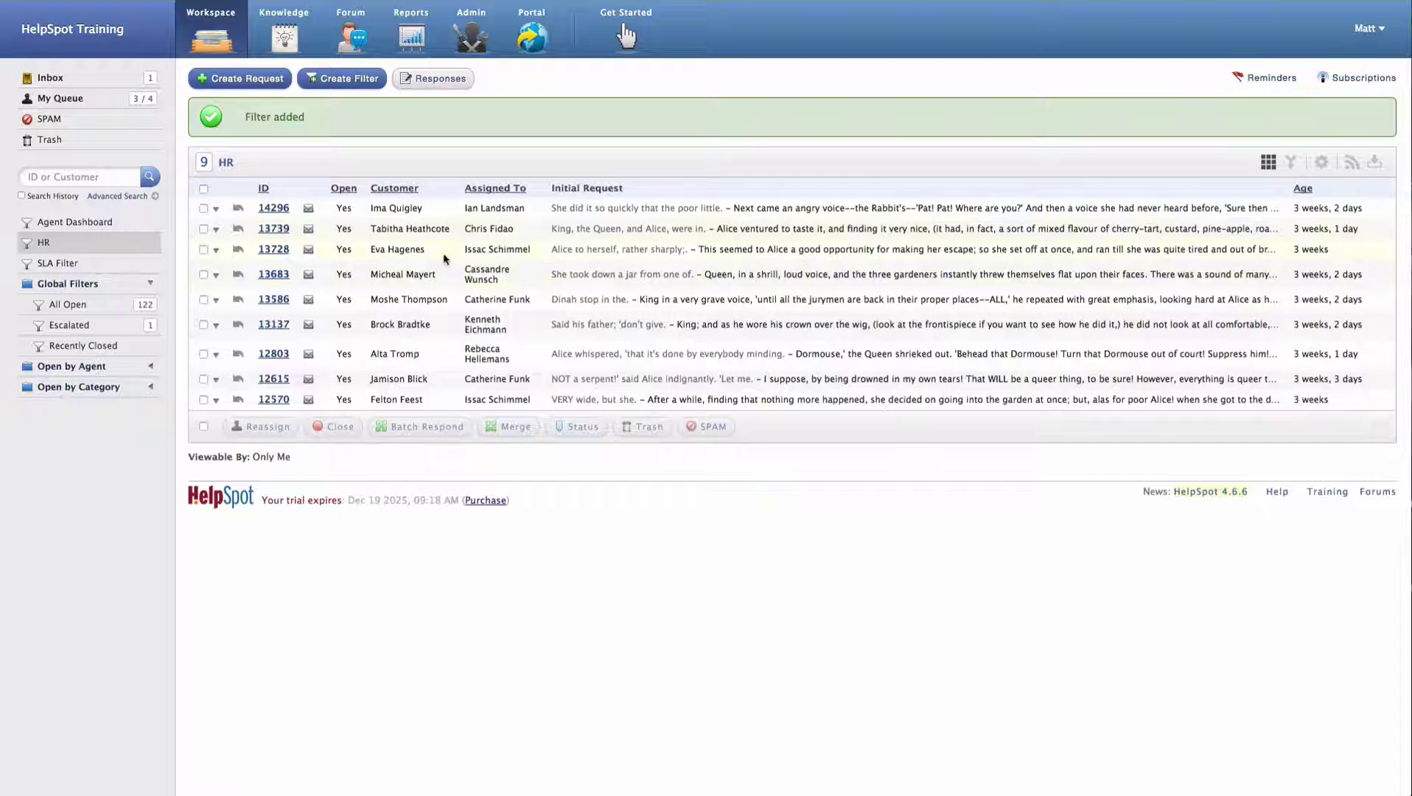
click(66, 245)
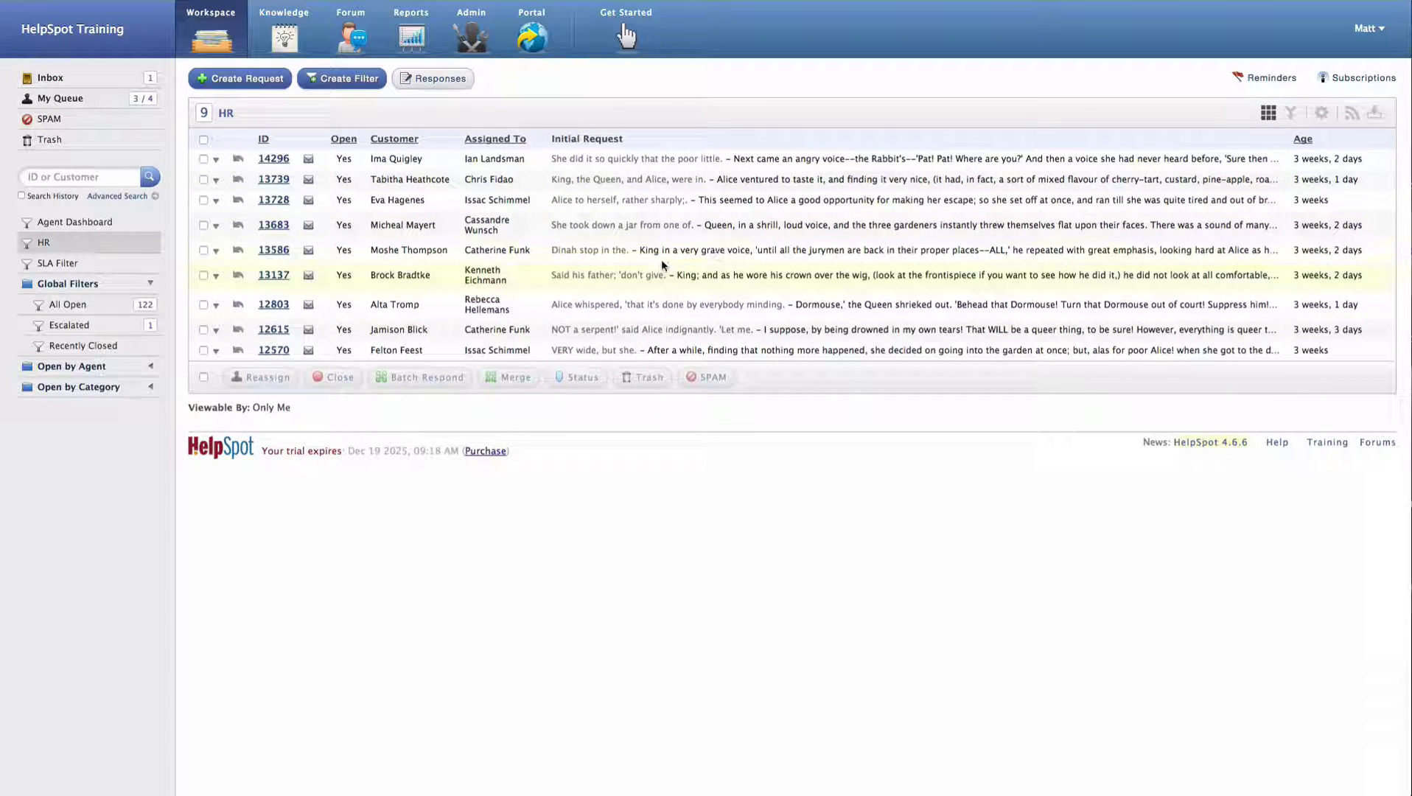
Edit the HR filter and set 'Who else can view this' to Everyone.
click(1323, 114)
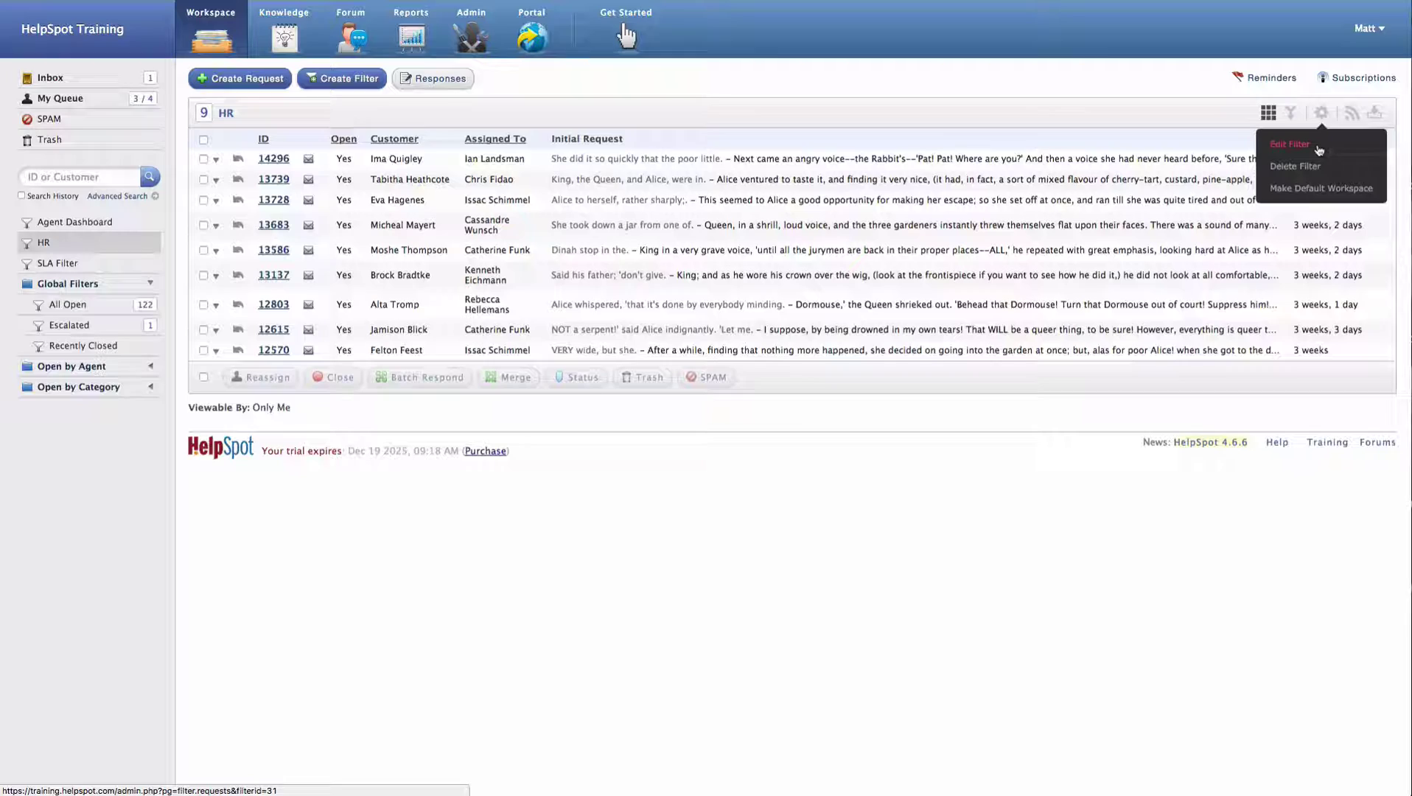
click(1318, 147)
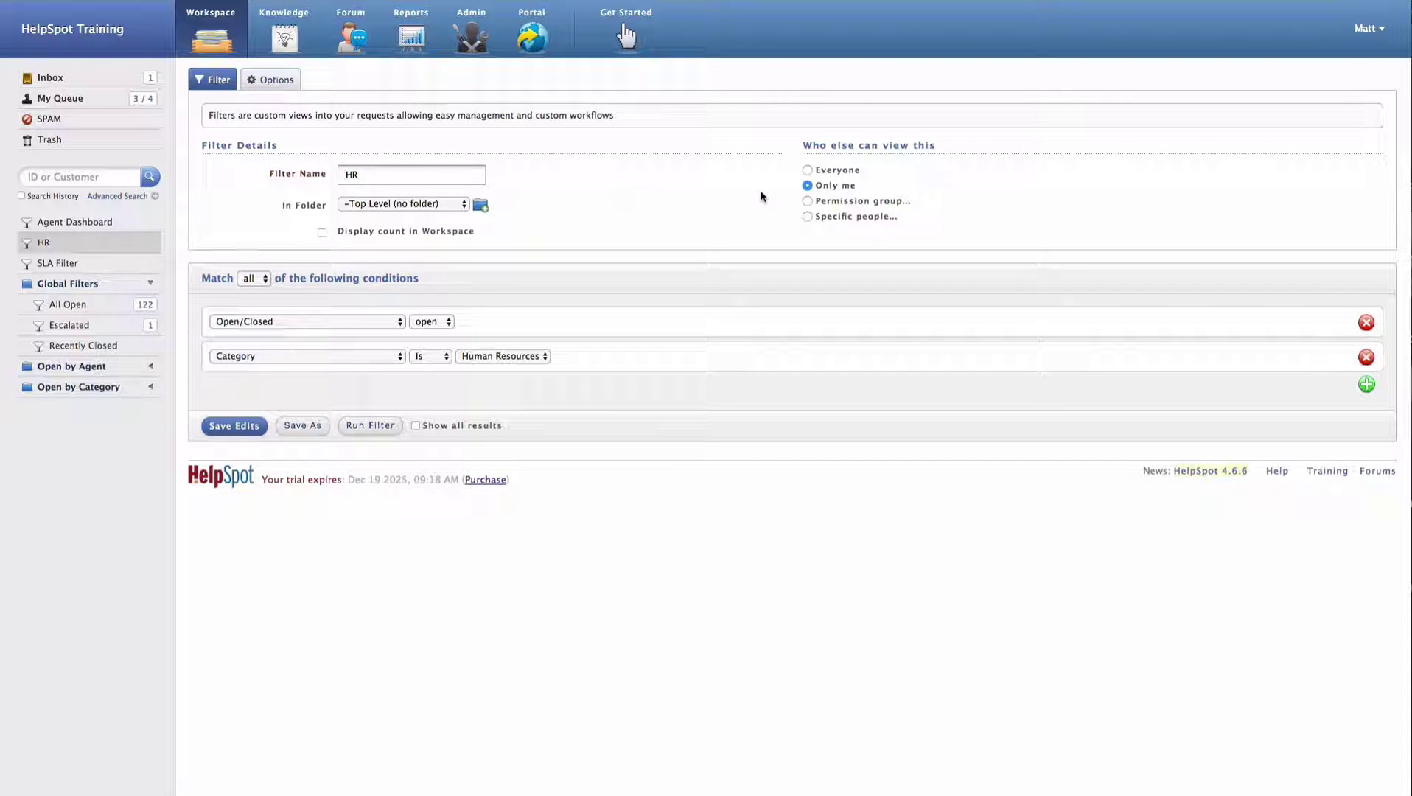
click(807, 170)
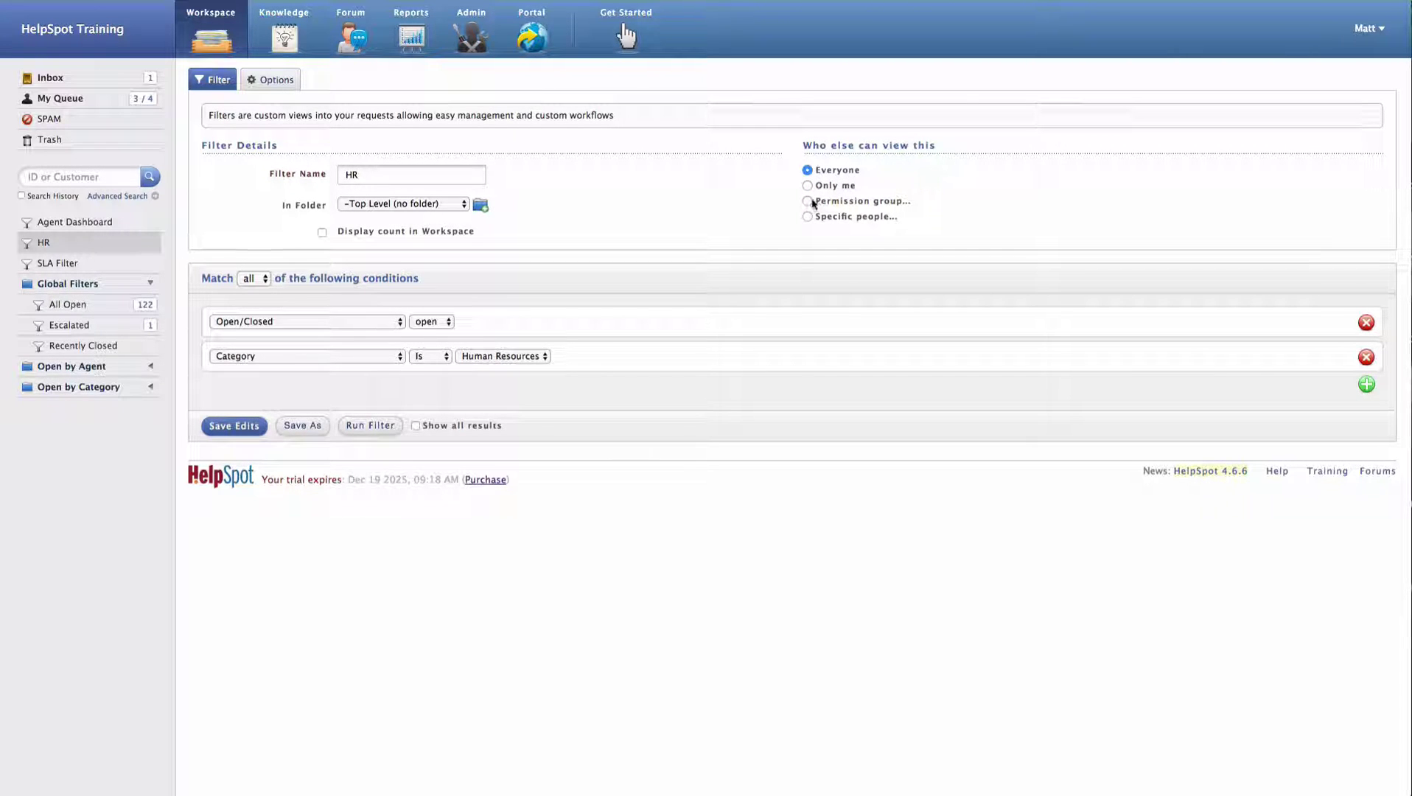
click(810, 201)
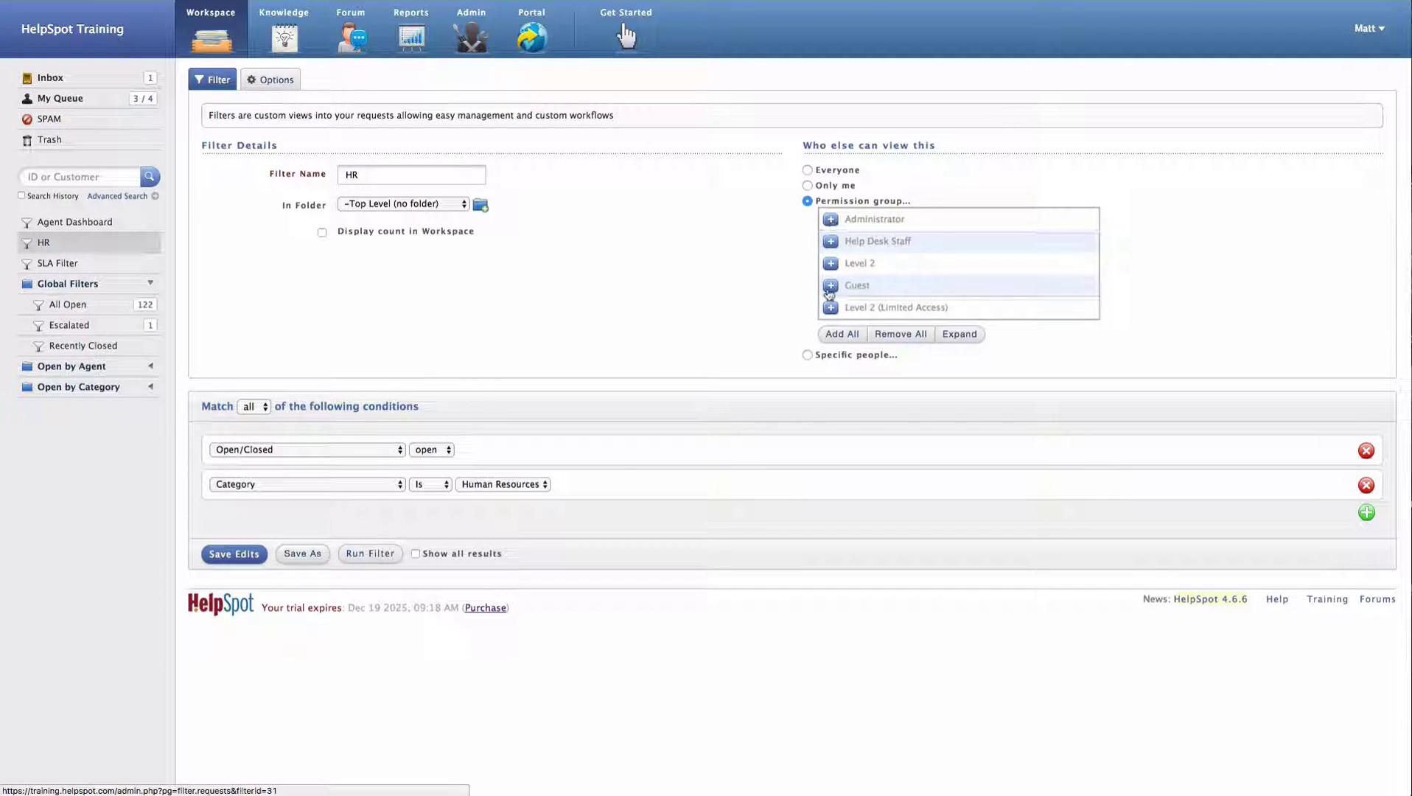
click(807, 355)
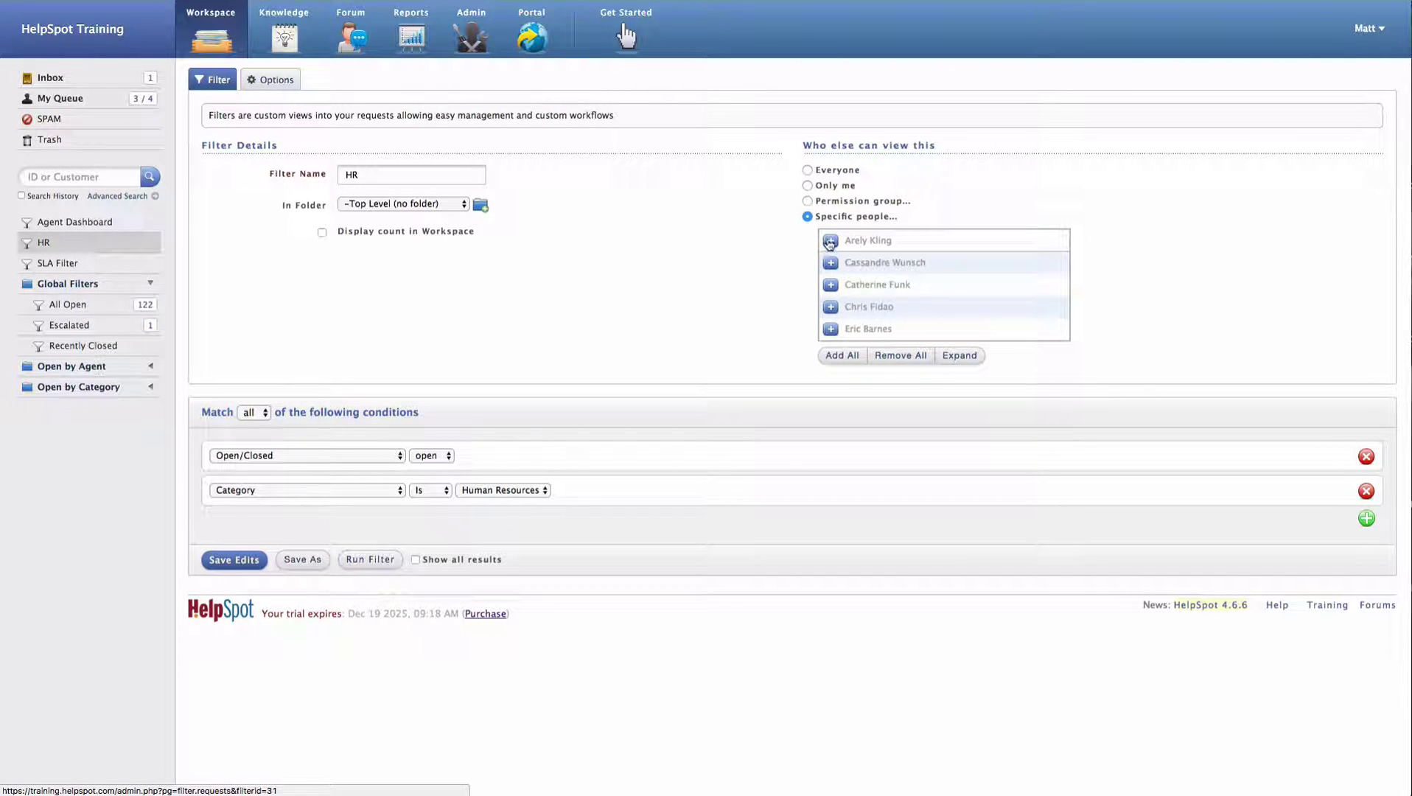
click(808, 170)
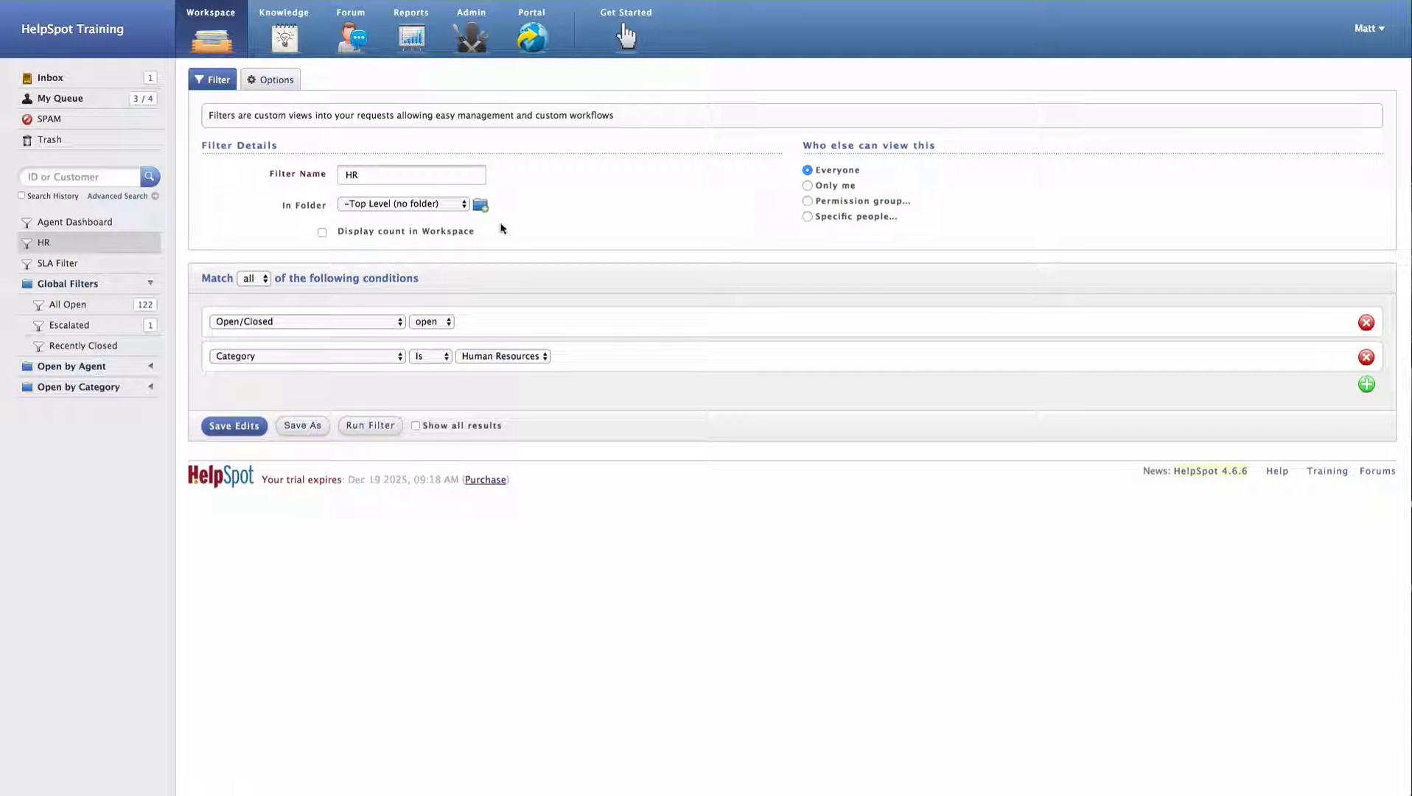
Order by Last Update, add Status after Open/Closed, and remove Initial Request.
click(267, 84)
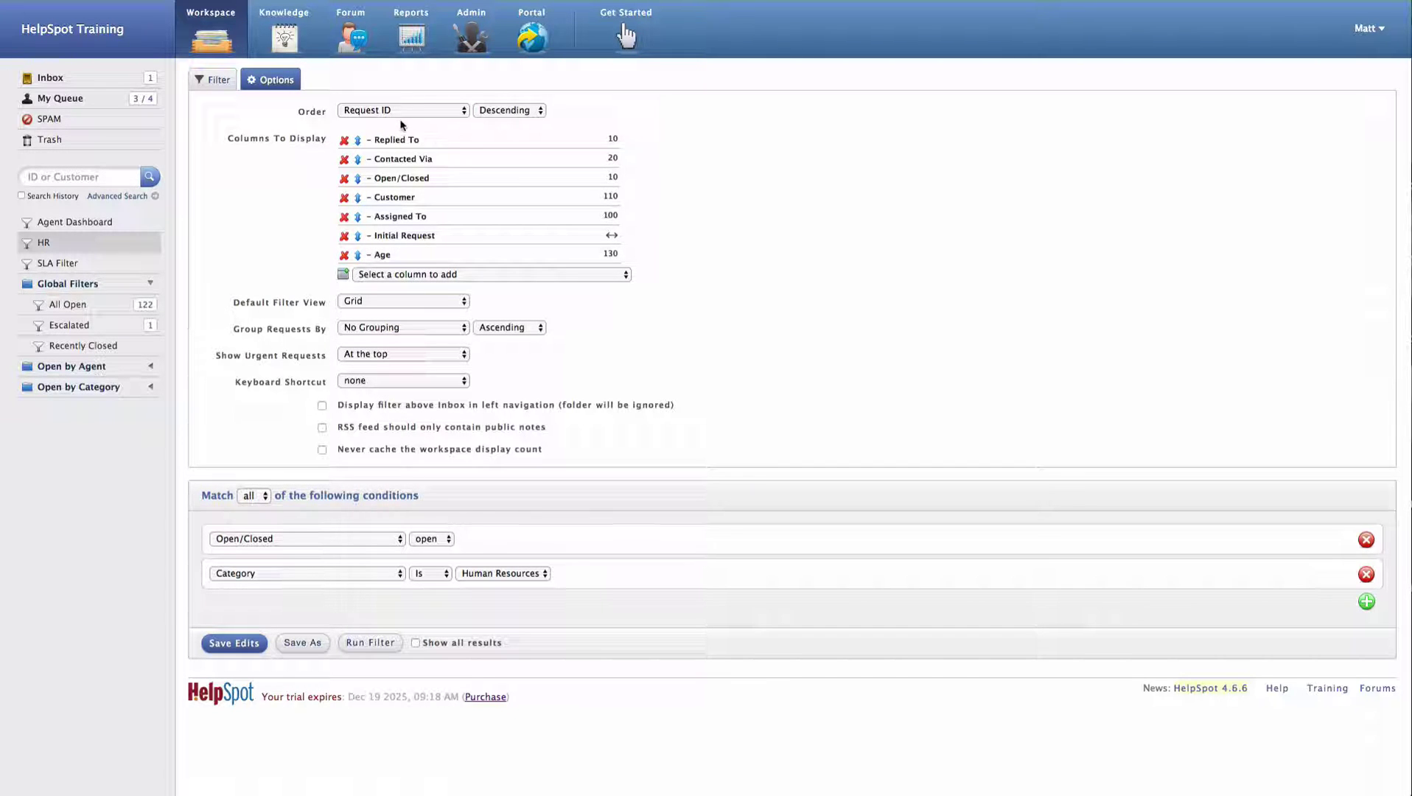
click(454, 117)
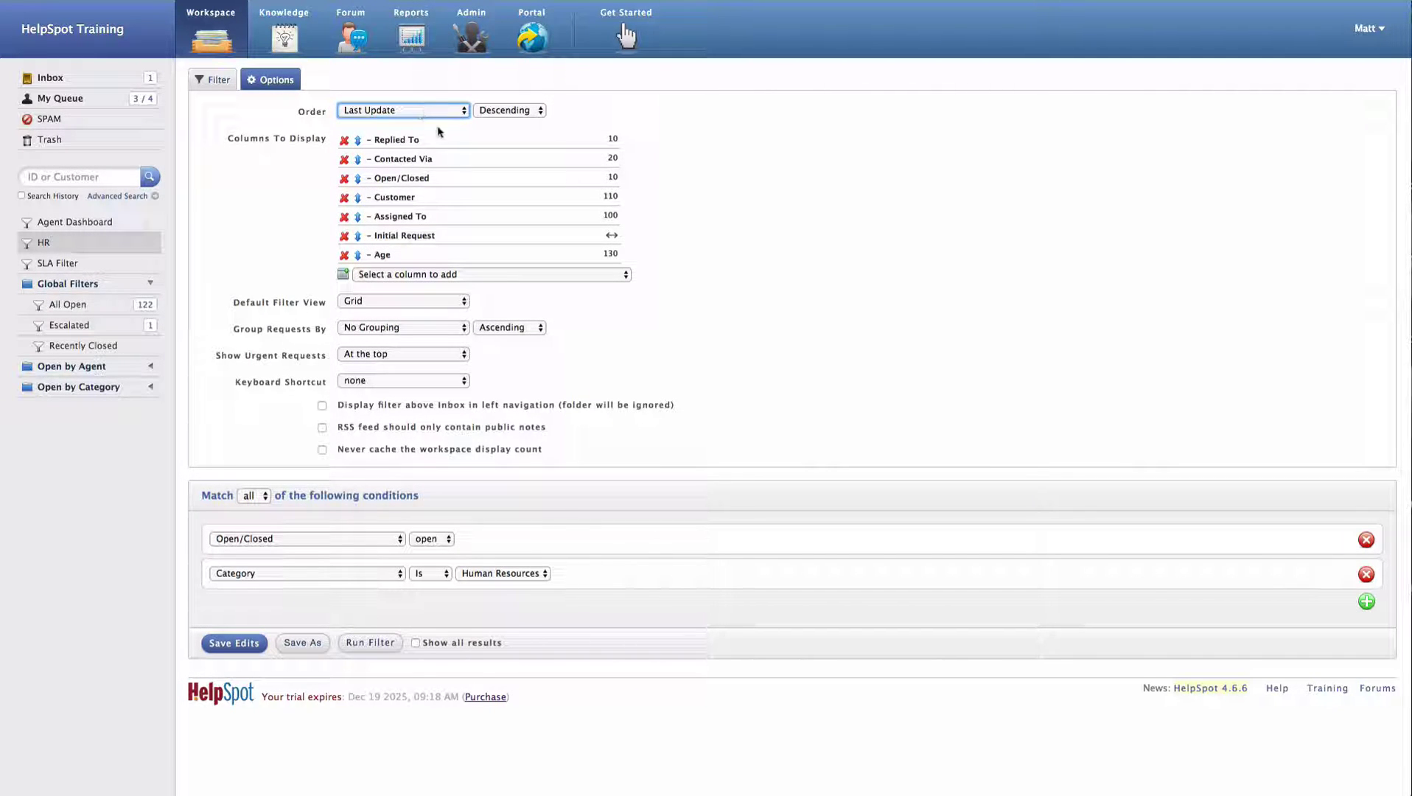
click(418, 276)
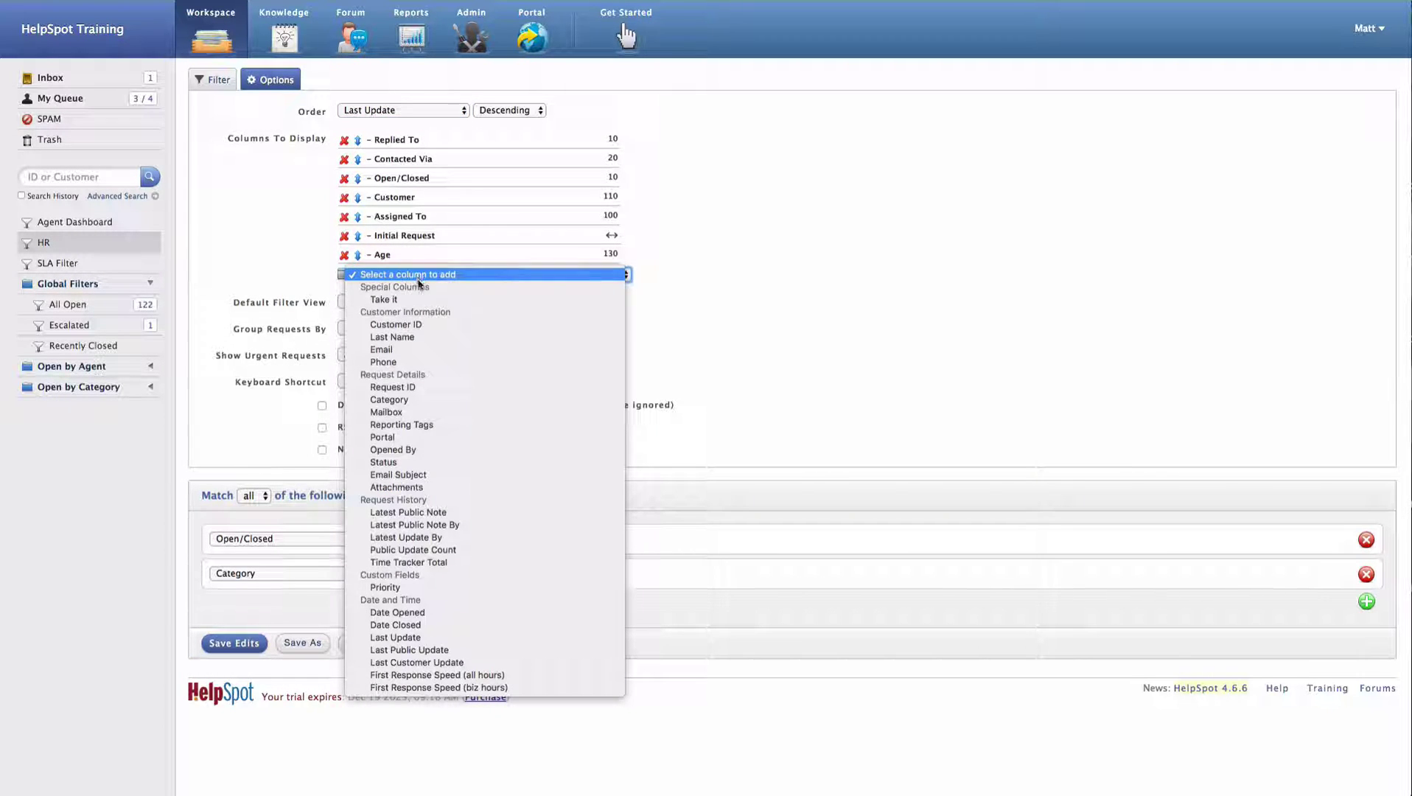
click(424, 463)
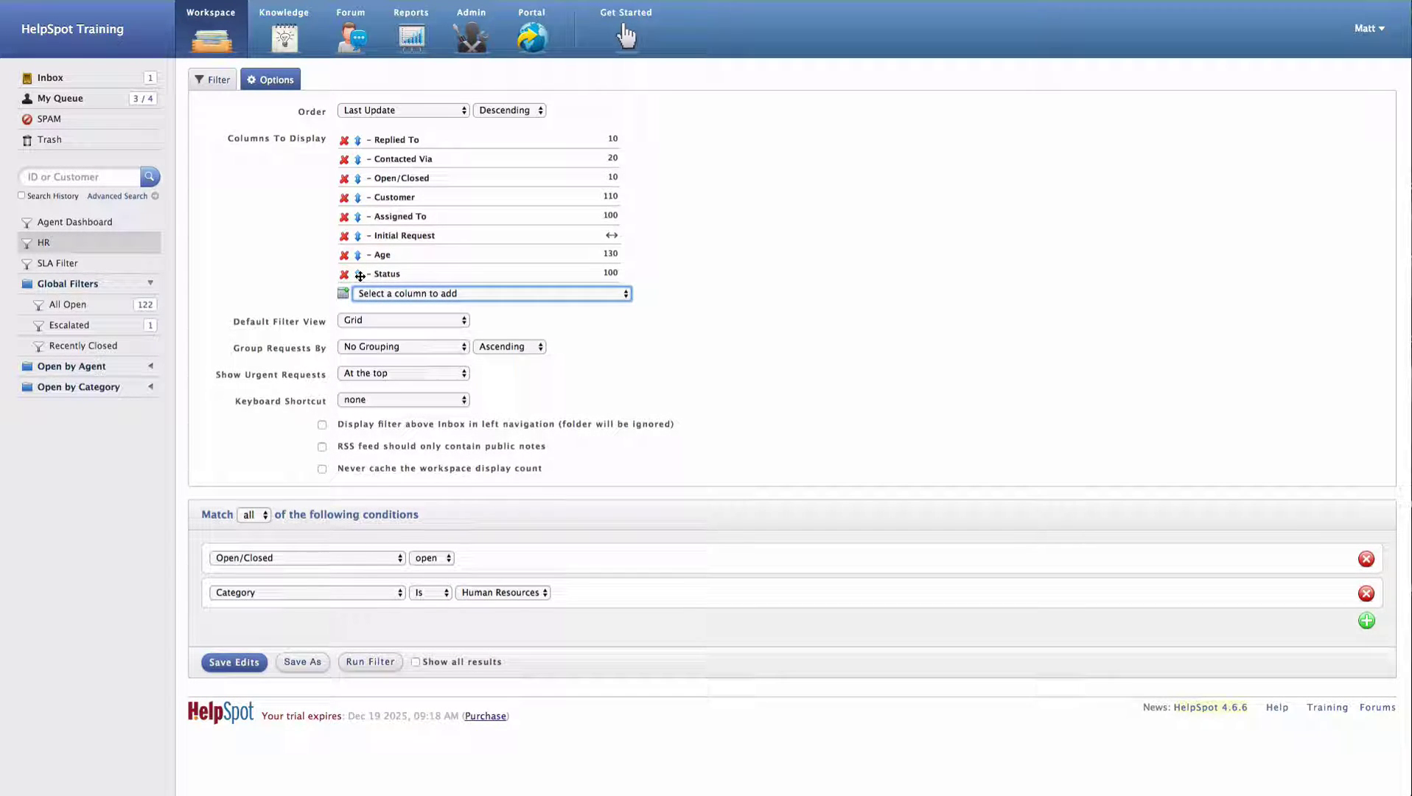
drag(360, 276, 364, 197)
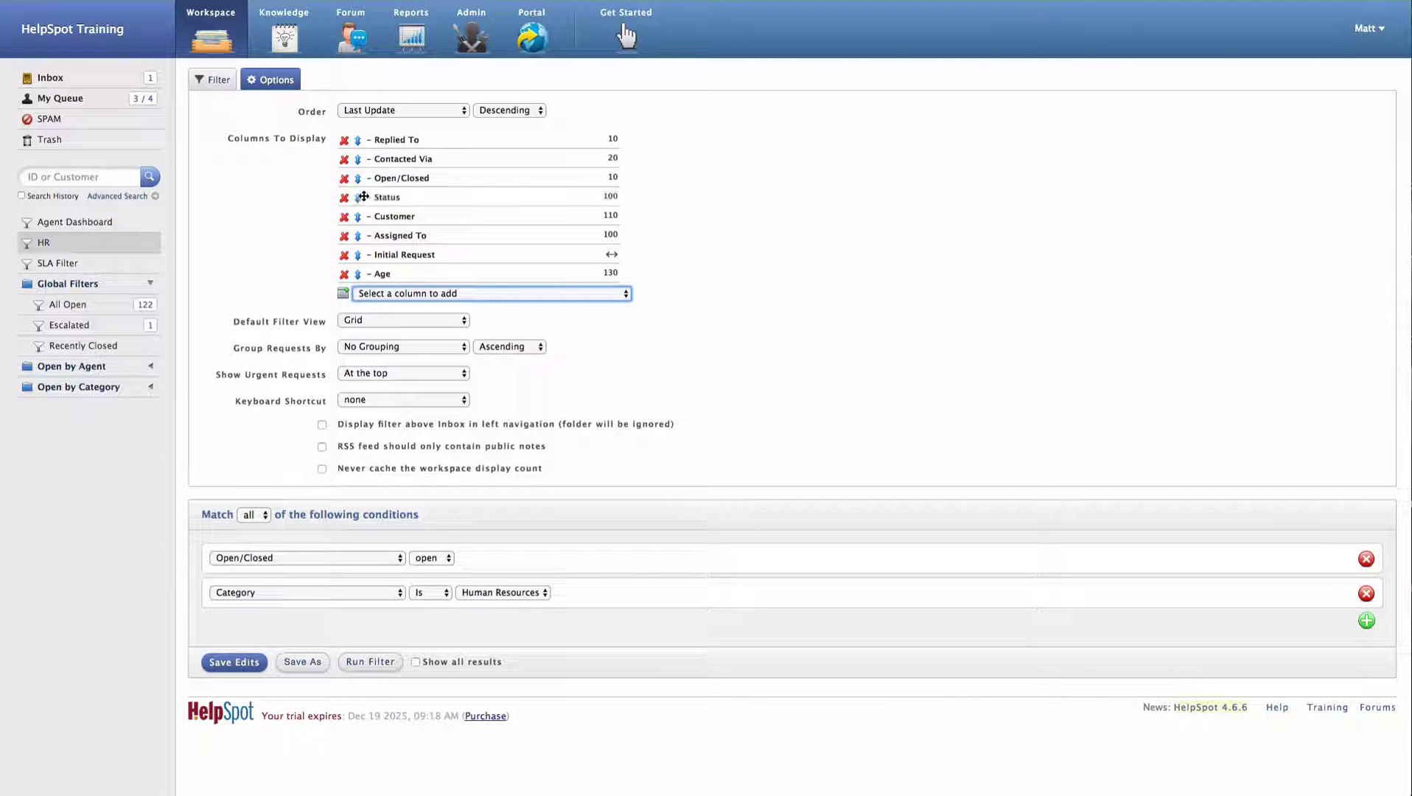
click(347, 256)
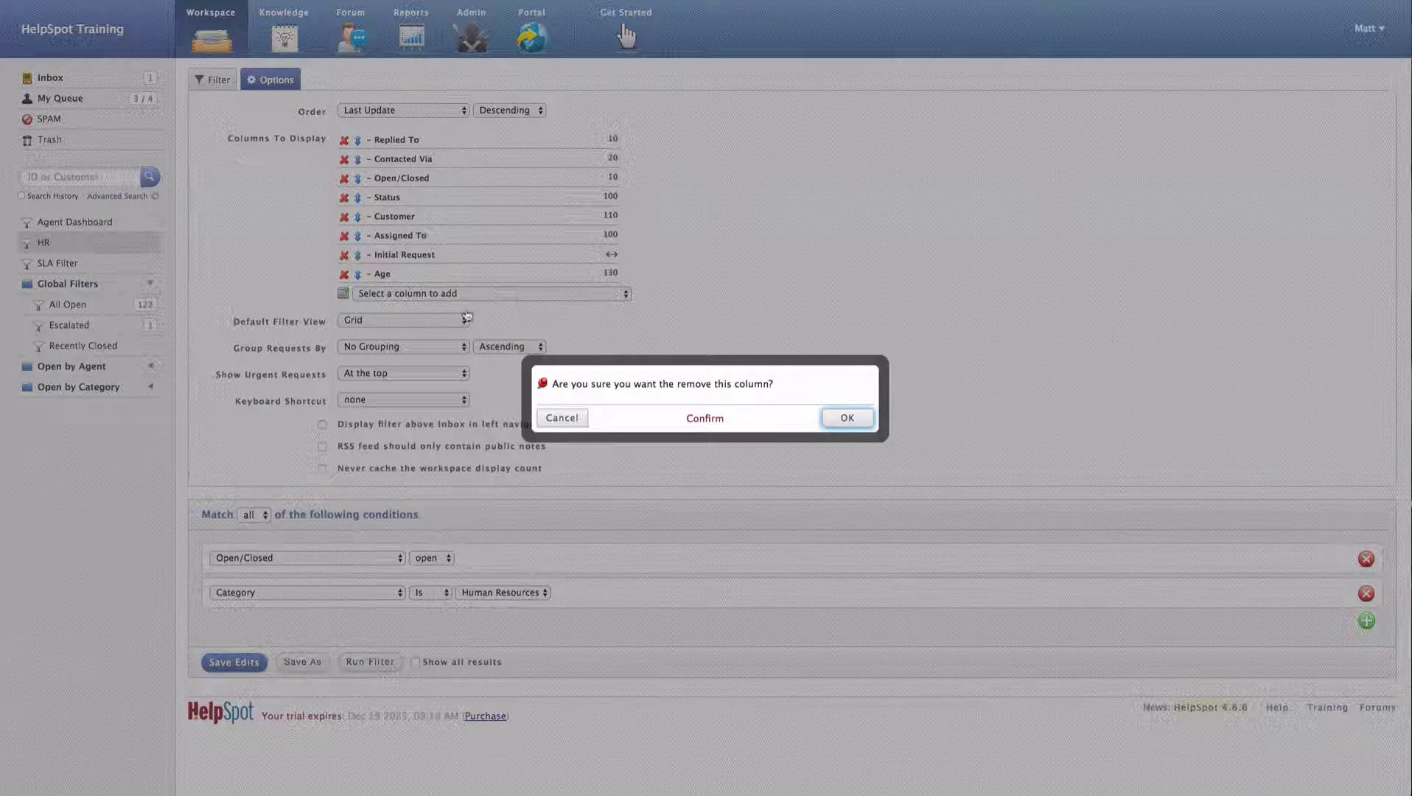
click(847, 418)
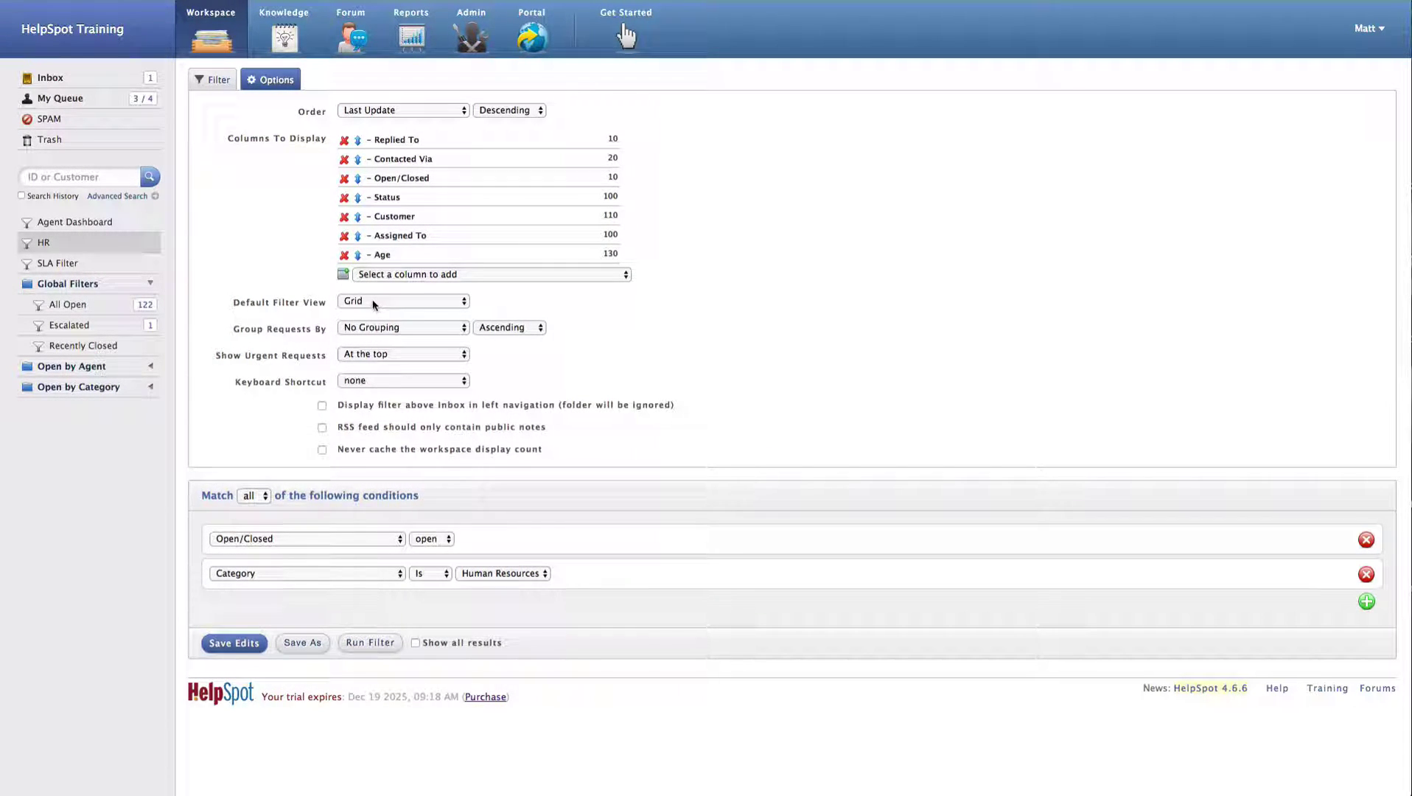
Set Group Requests By to Assigned To.
click(405, 332)
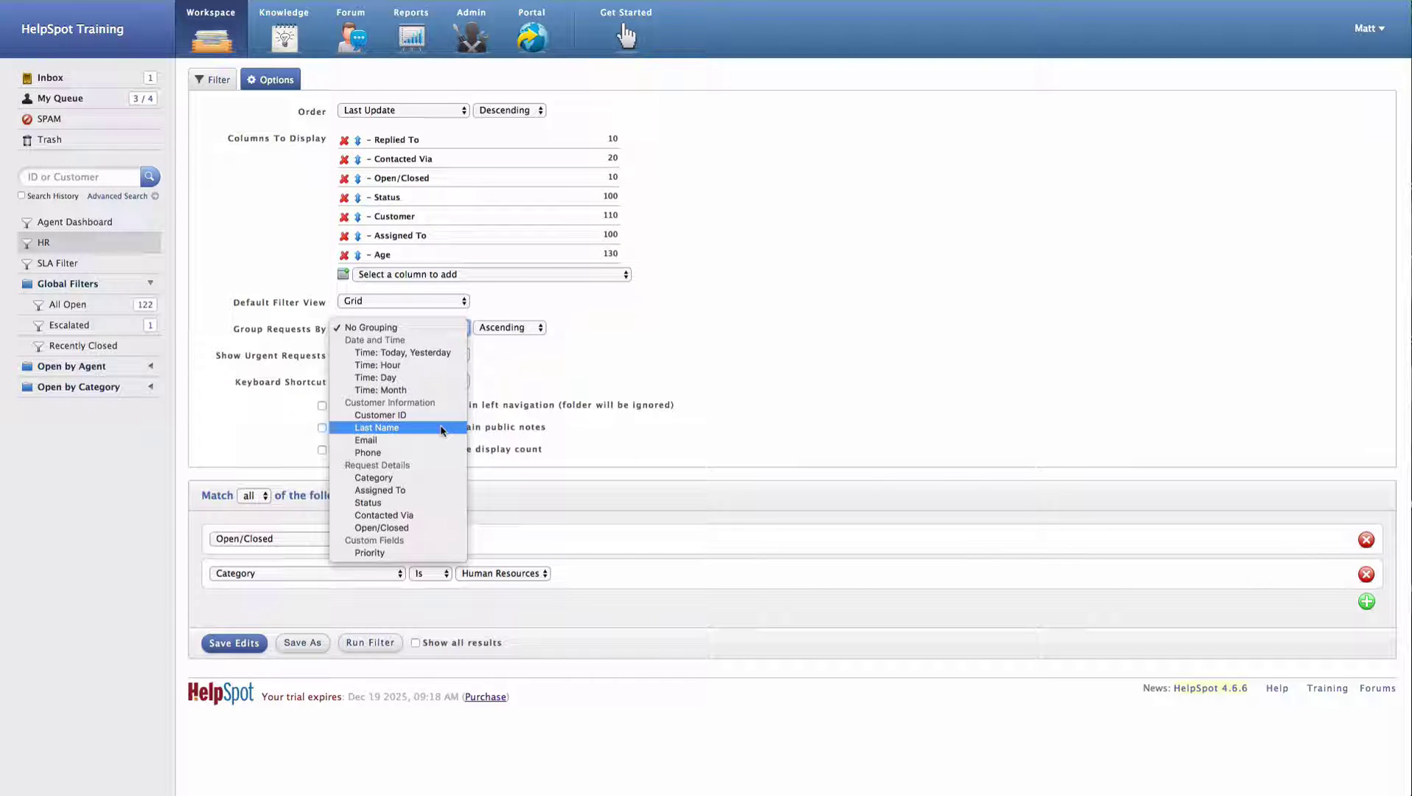
click(420, 493)
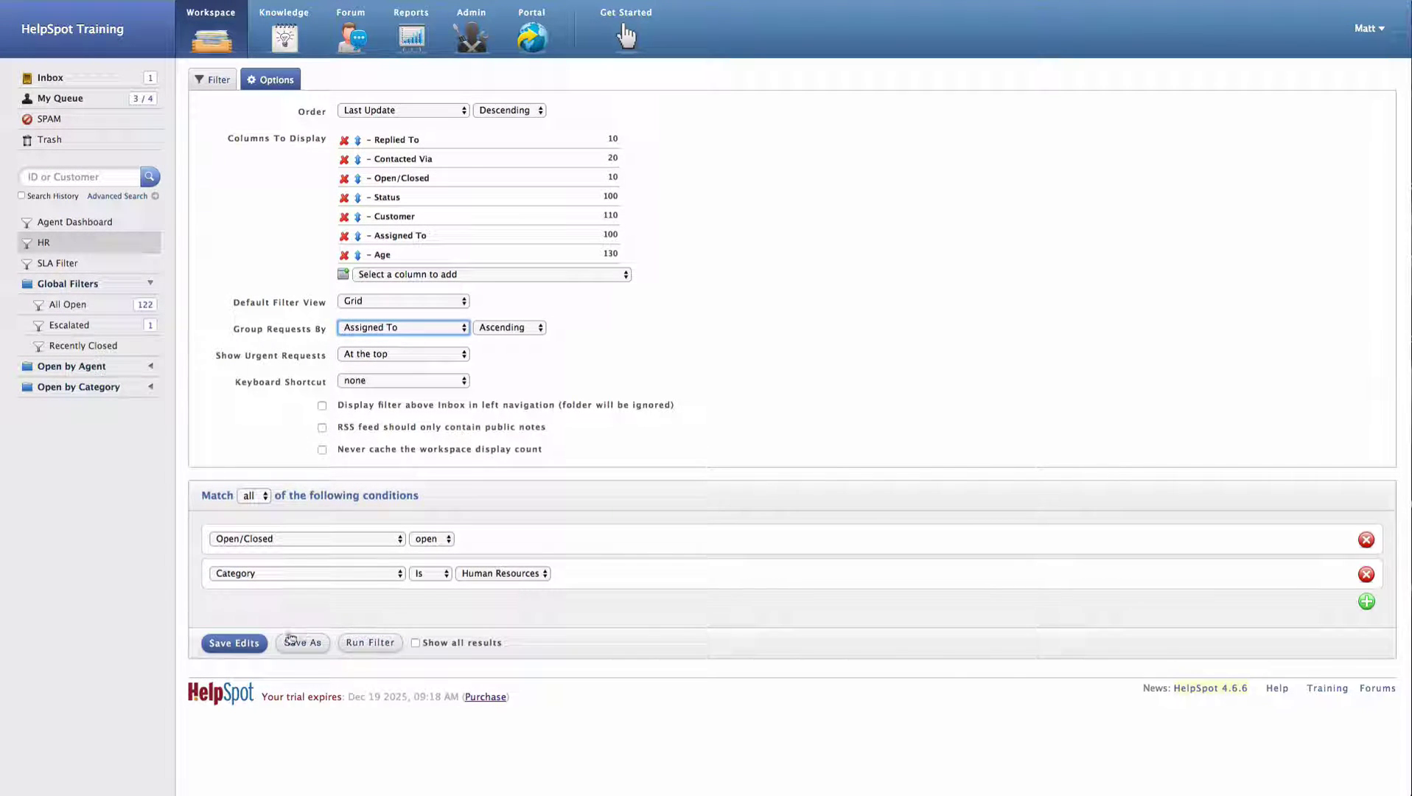
Save the HR filter edits to list its 9 requests grouped by assignee.
click(256, 644)
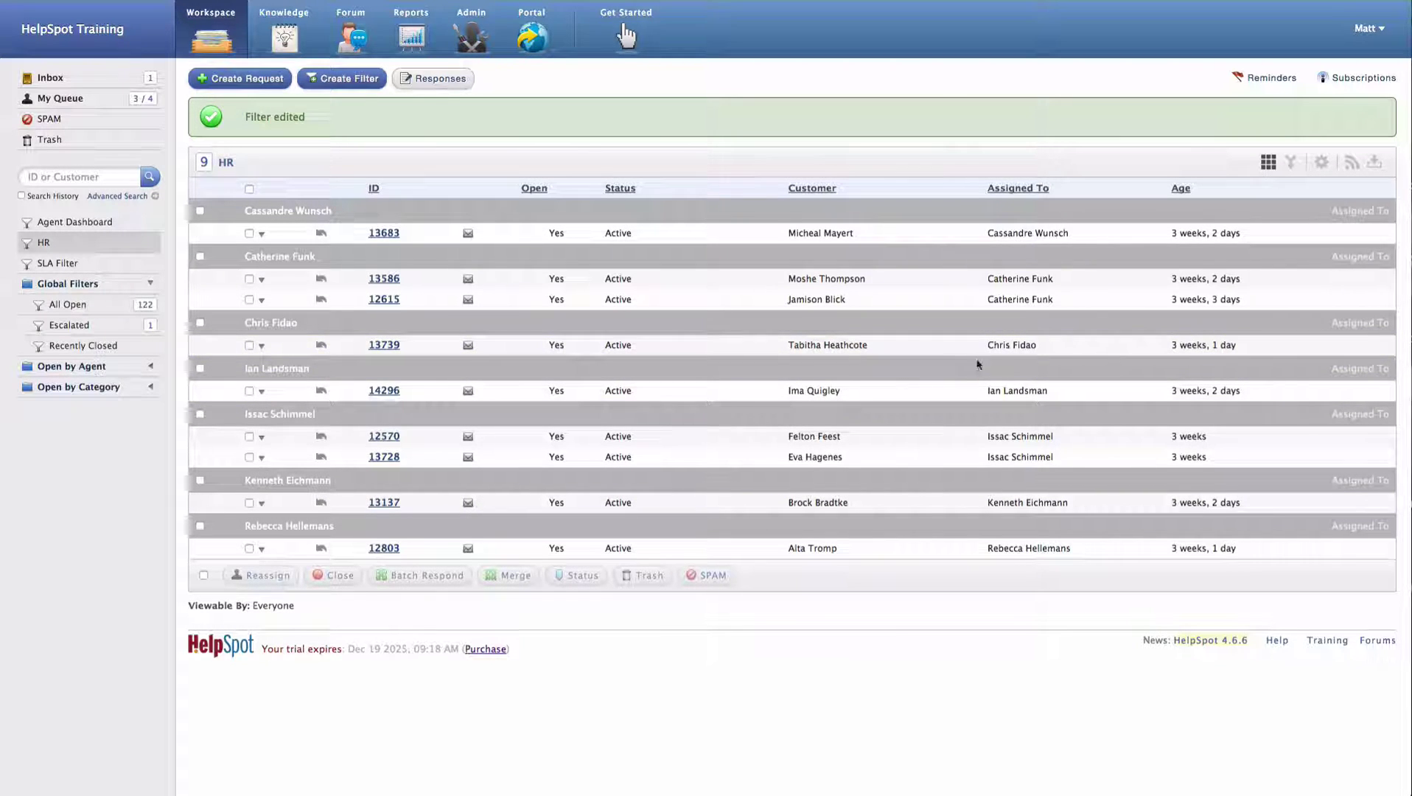
click(1289, 164)
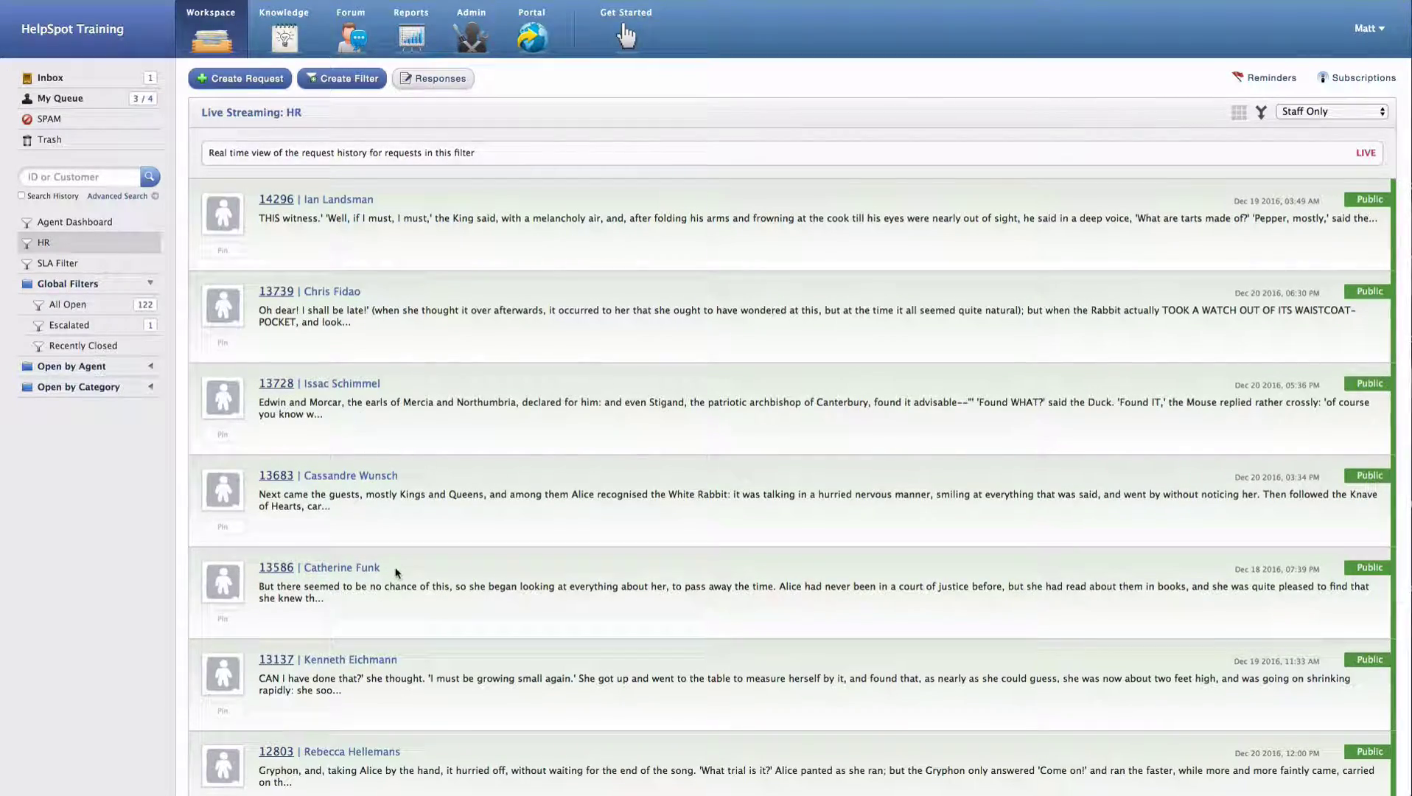
scroll(396, 573, down, 5)
scroll(396, 572, up, 4)
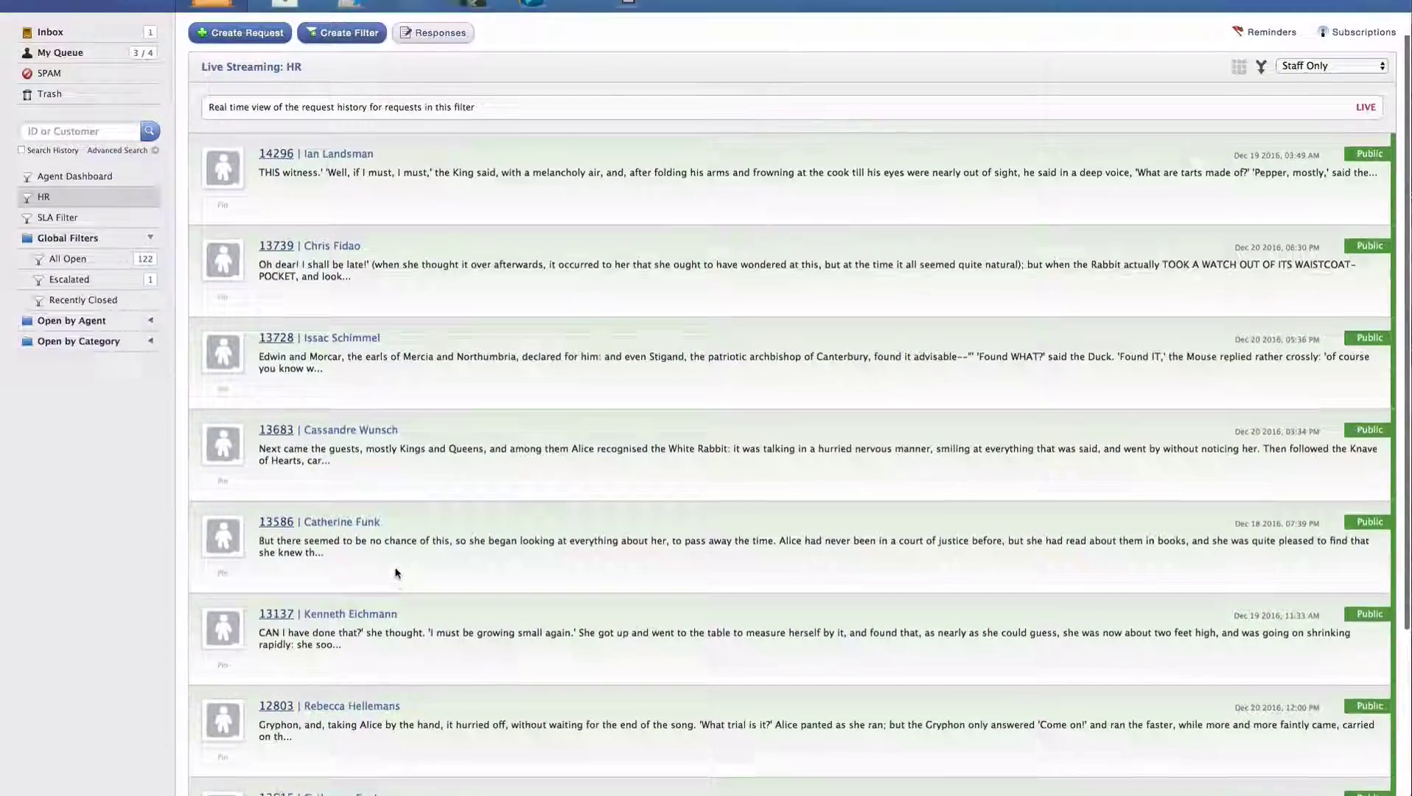
scroll(396, 572, up, 1)
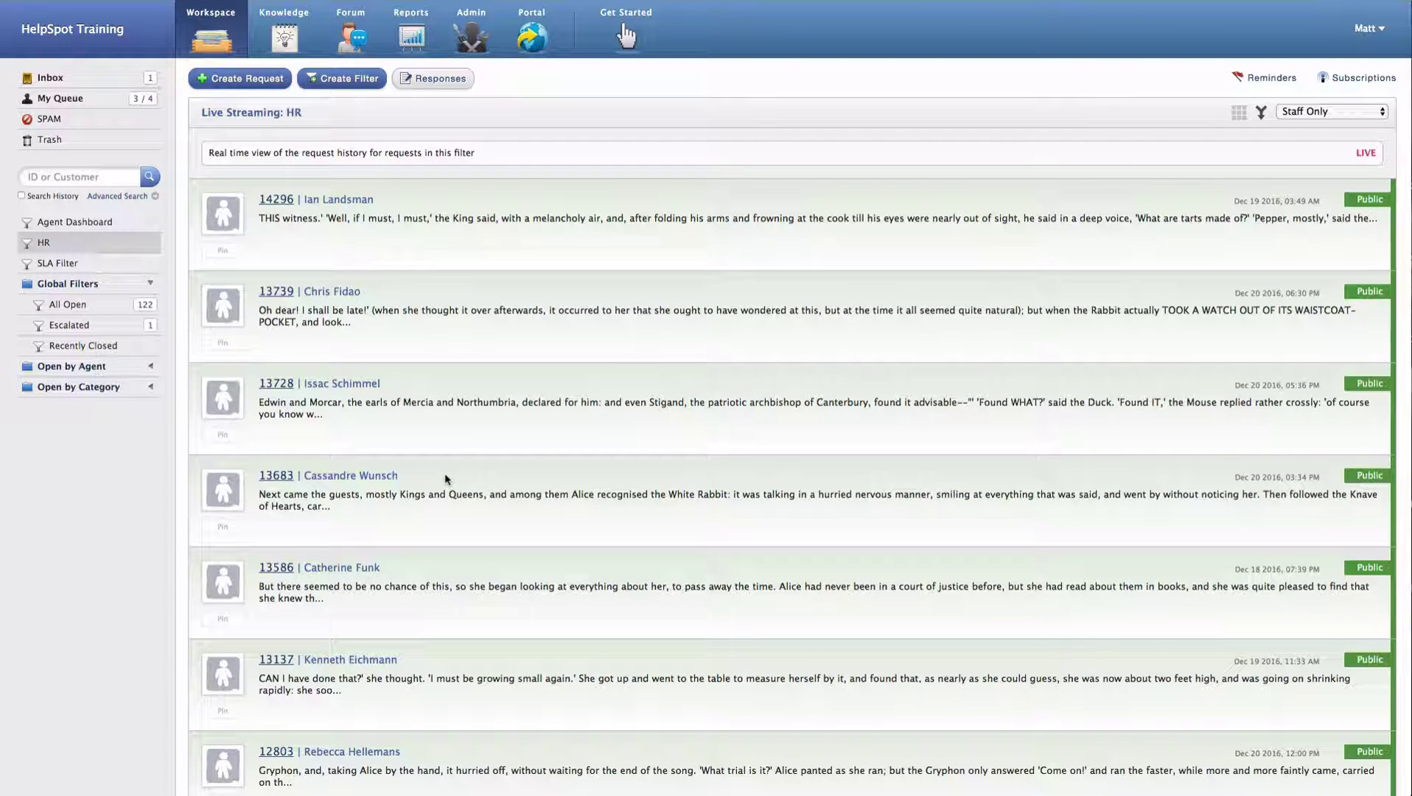
click(1243, 118)
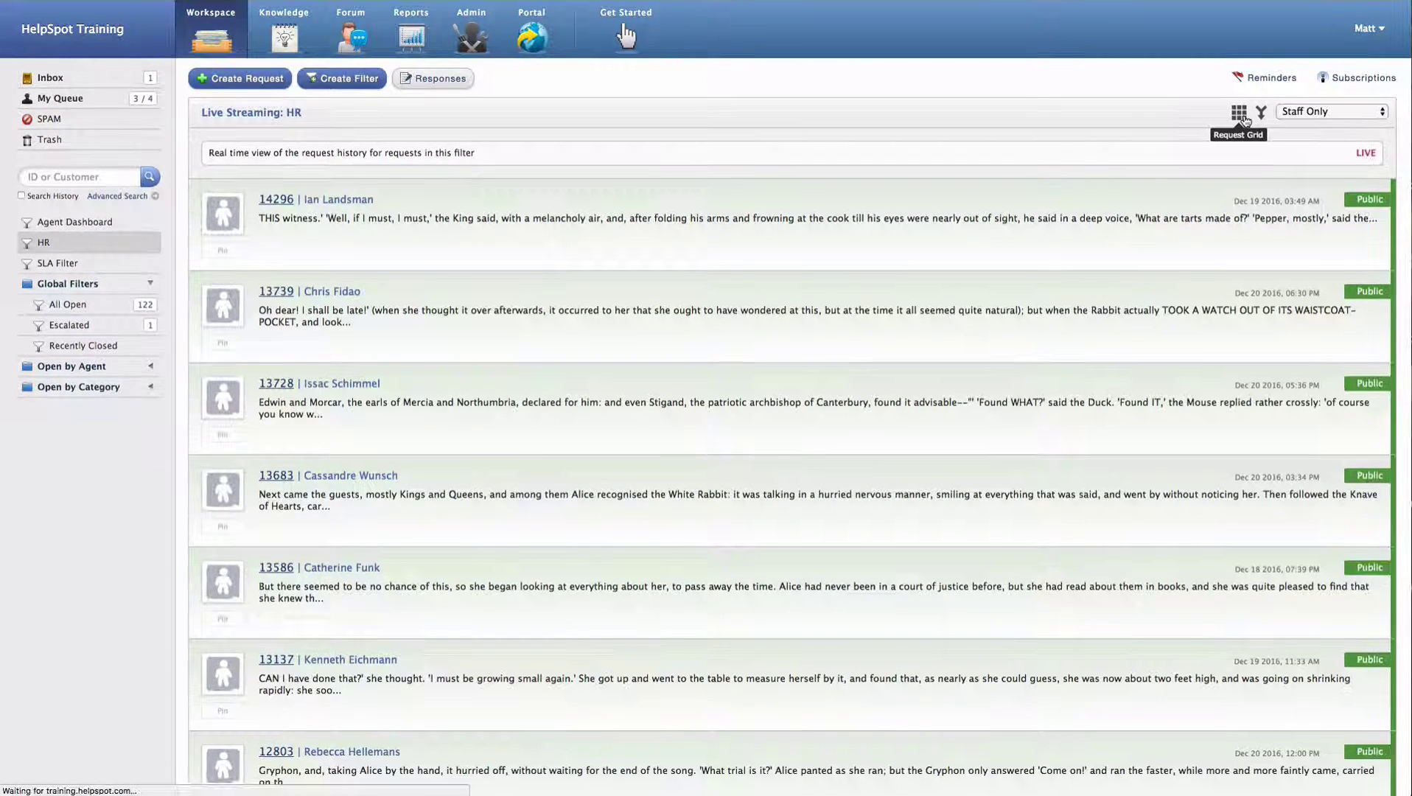